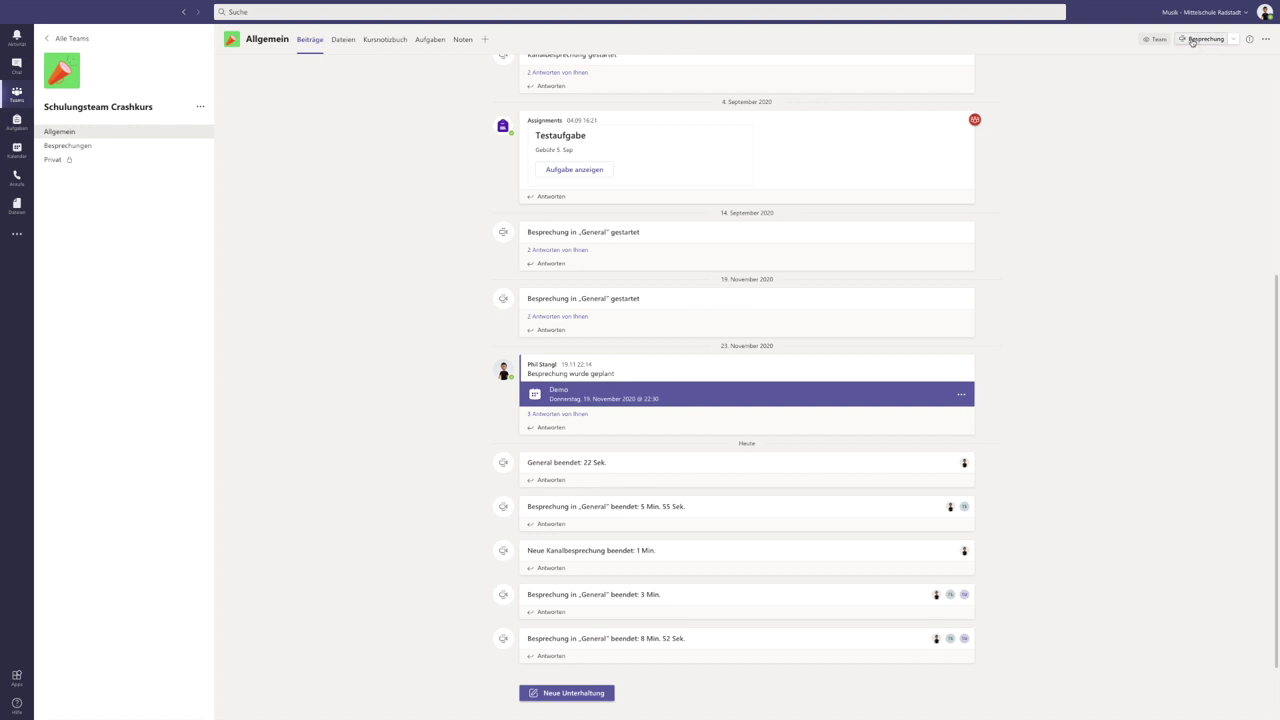
Start a meeting in the Allgemein channel titled Bruchrechnung and join it
left_click(1192, 40)
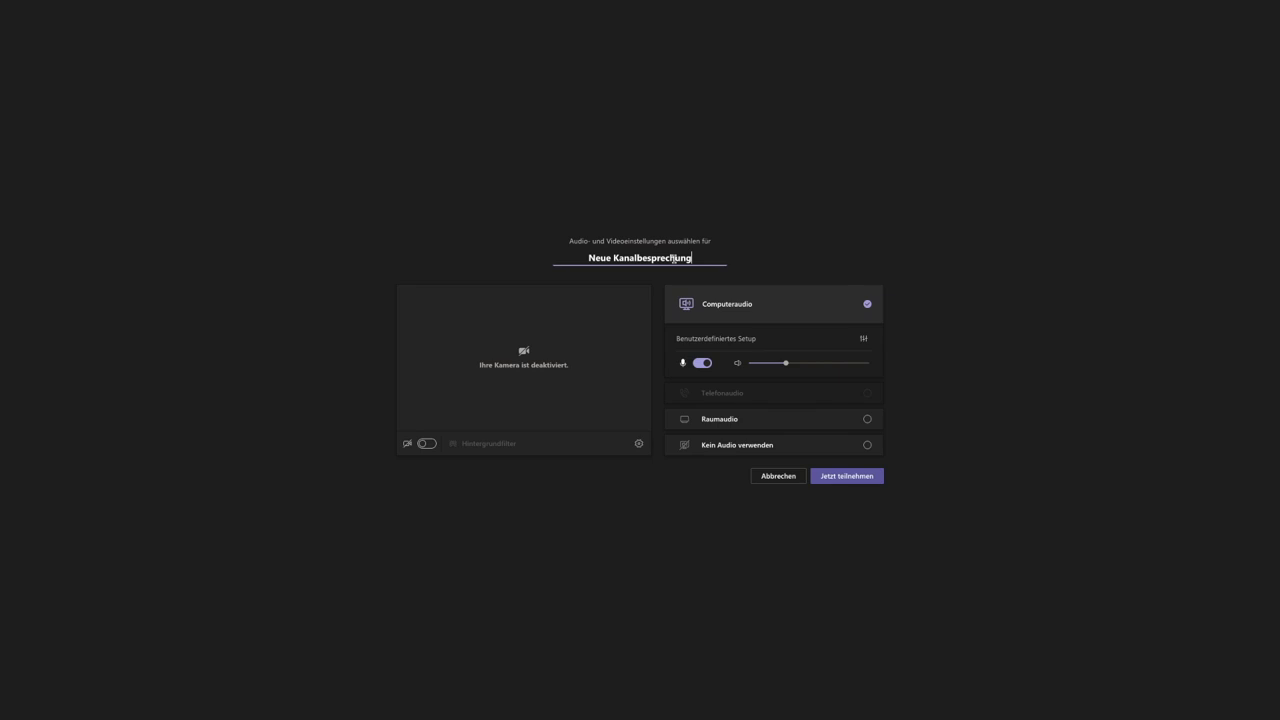
triple_click(675, 259)
type("Bruchrechnung")
left_click(852, 476)
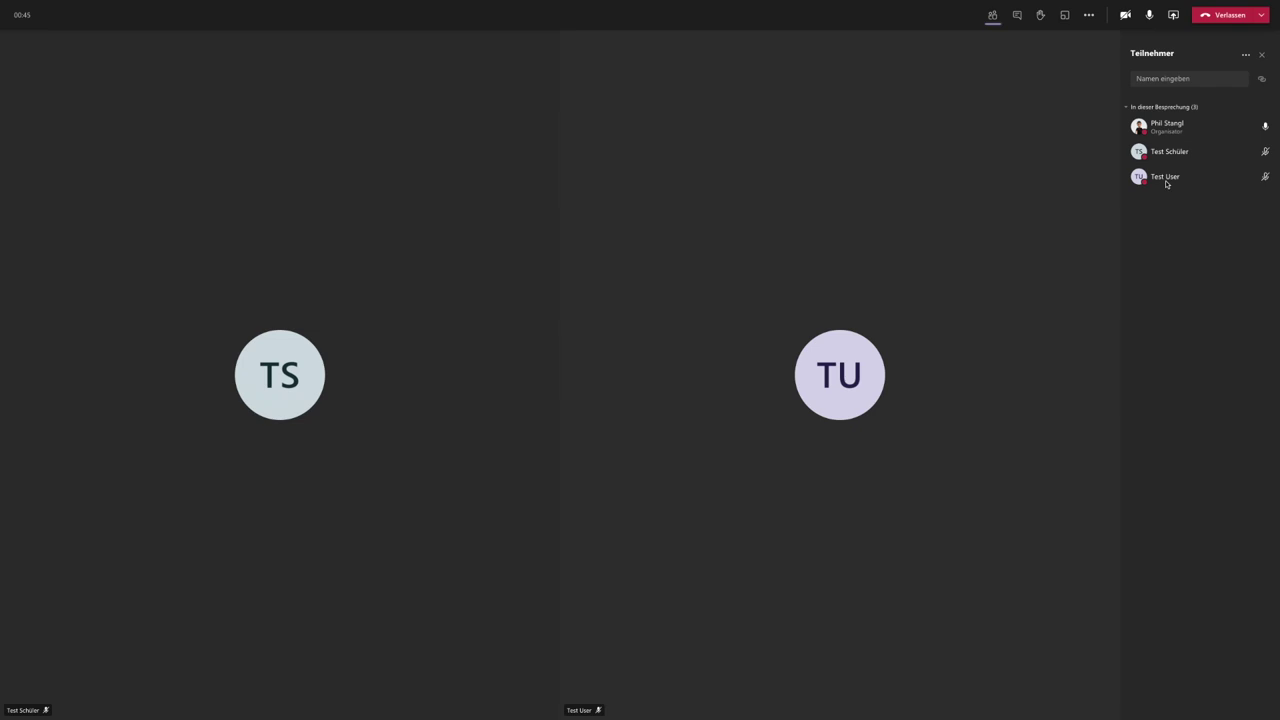
Create two breakout rooms for the meeting with manual assignment of participants
left_click(1065, 16)
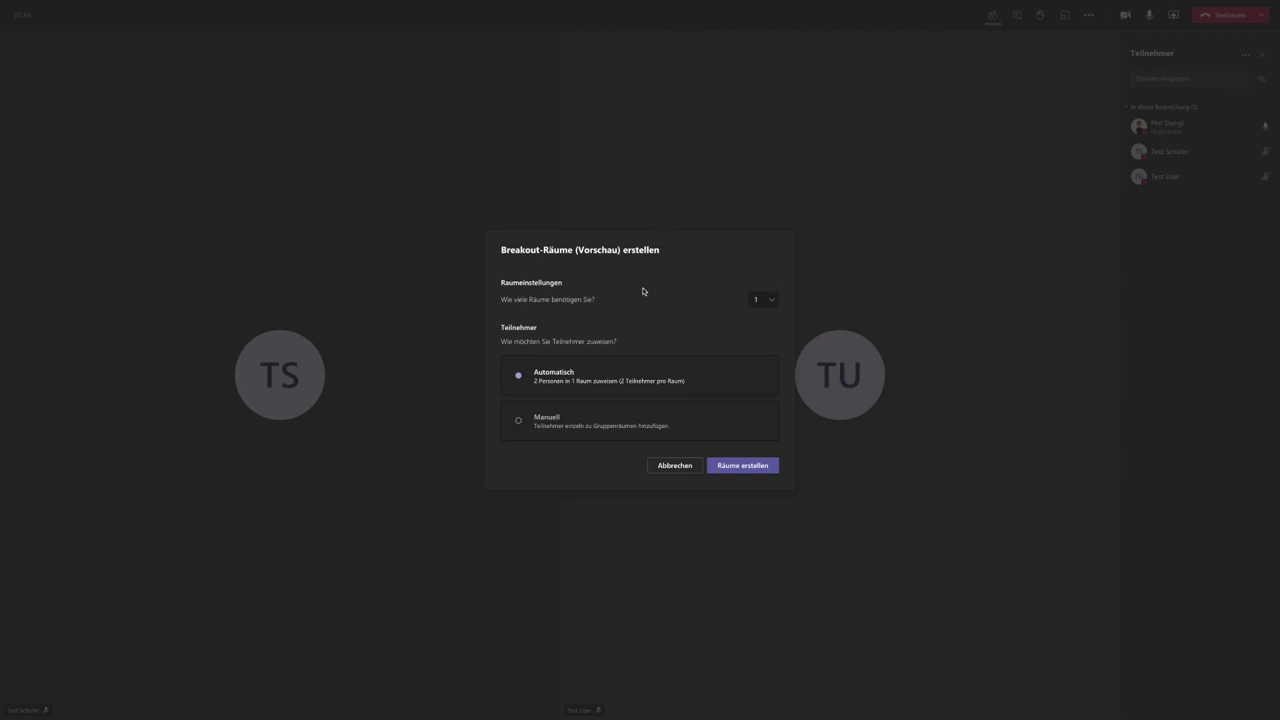
left_click(769, 299)
left_click_drag(777, 318, 775, 455)
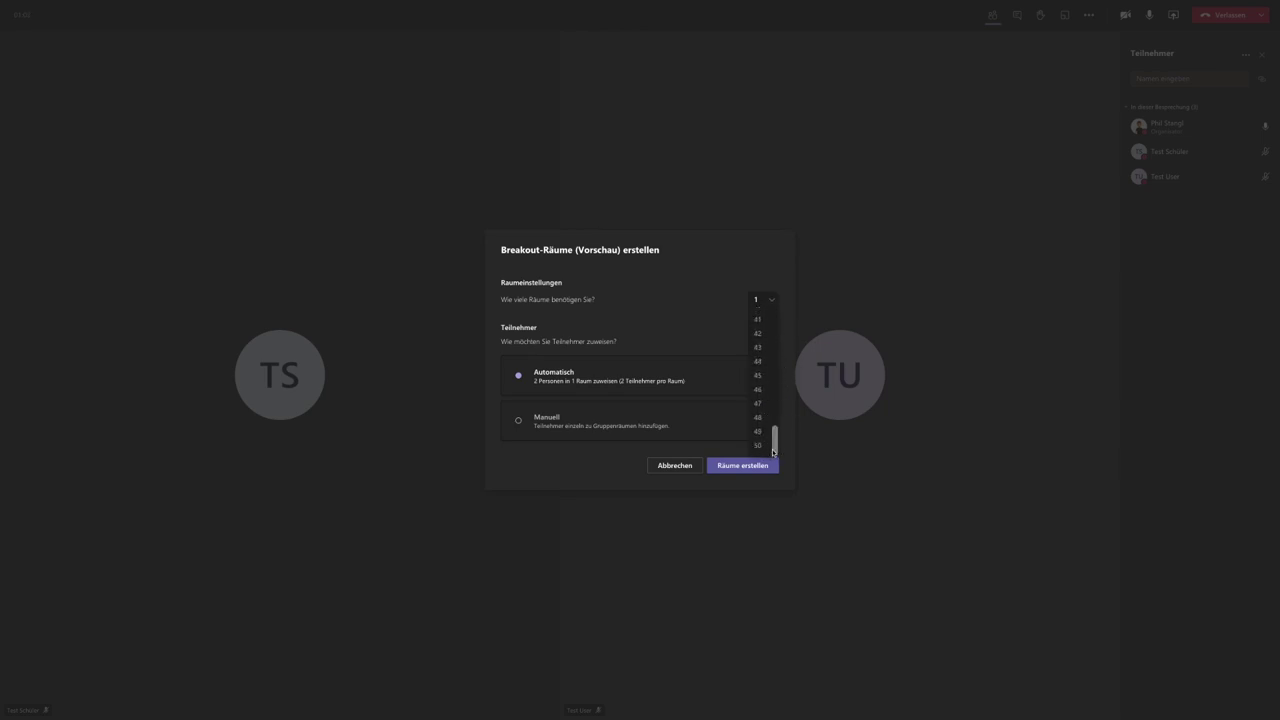
left_click(684, 311)
left_click(774, 301)
left_click(757, 328)
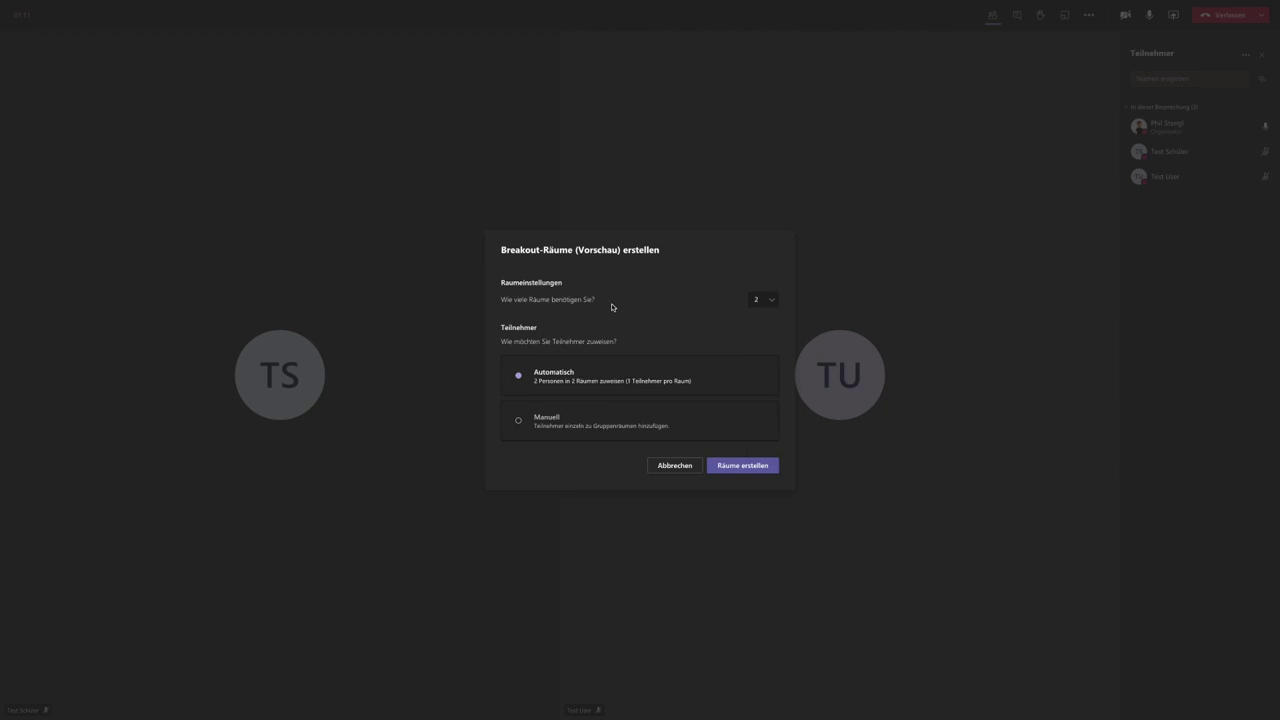
left_click(555, 425)
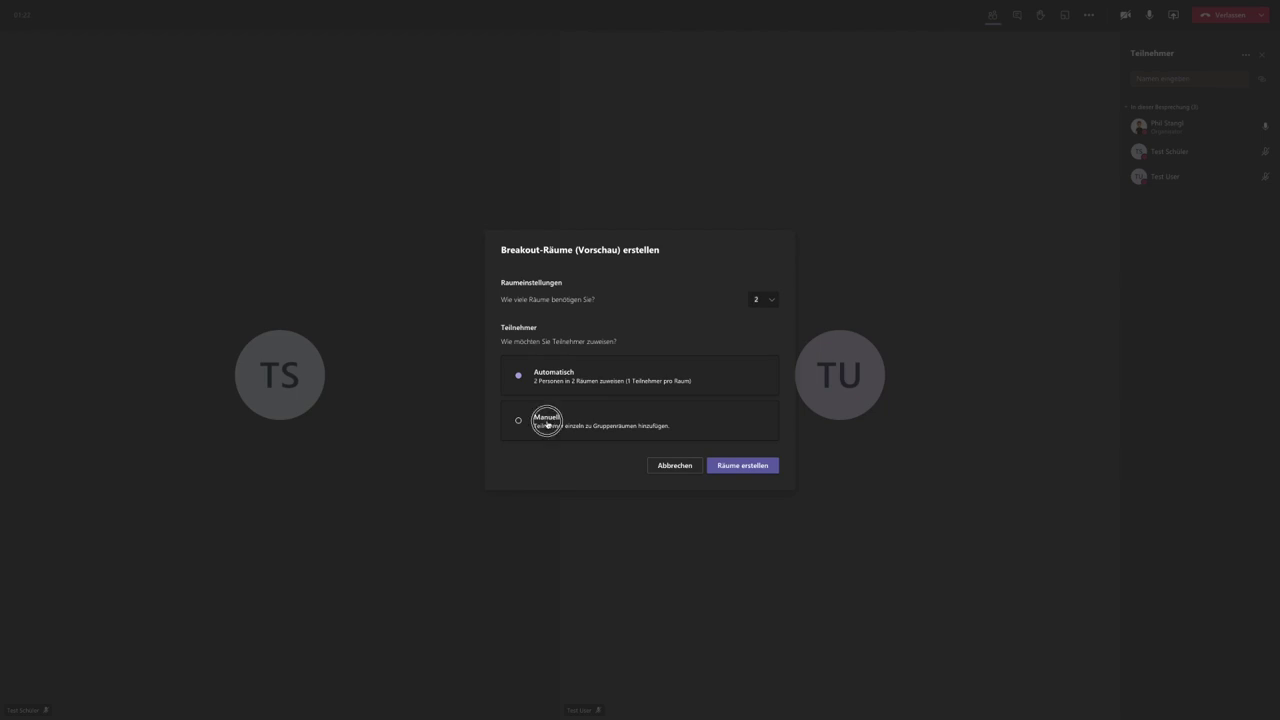
left_click(733, 465)
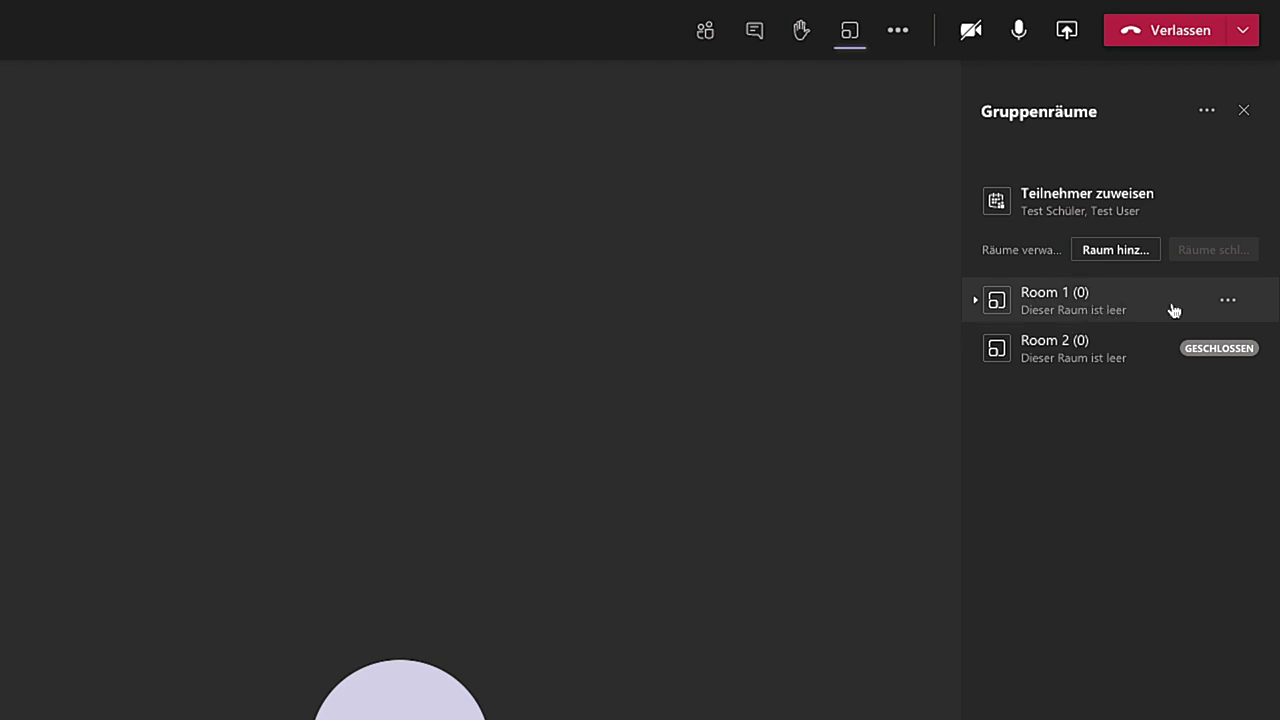
Rename the first breakout room as Einstieg Bruchrechnung
left_click(1227, 300)
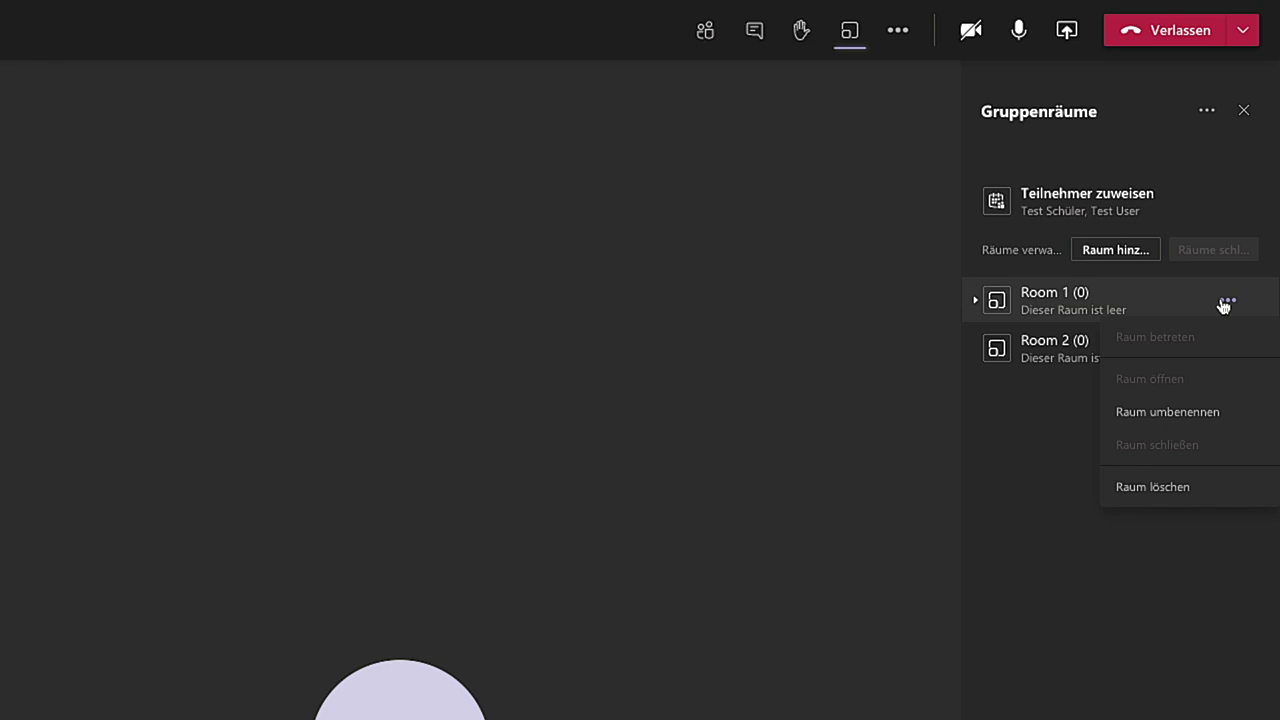
left_click(1123, 415)
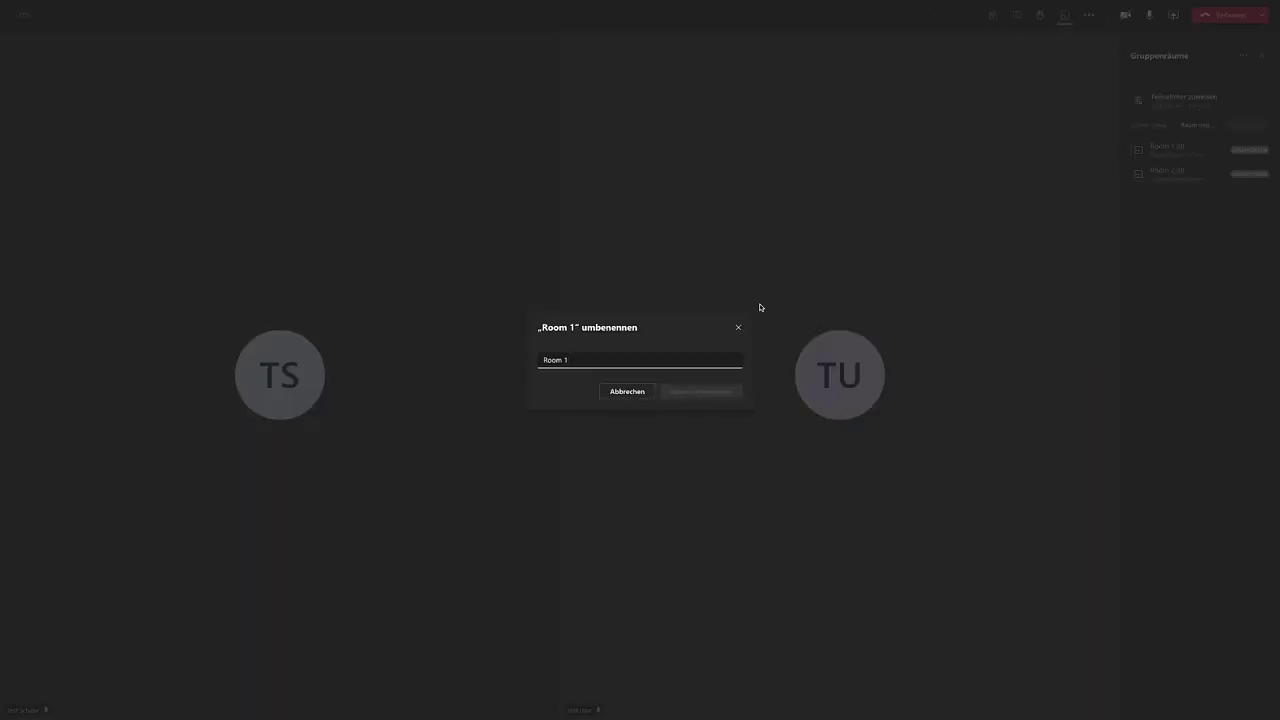
left_click_drag(578, 361, 514, 362)
type("Einstieg Bruchrechnu")
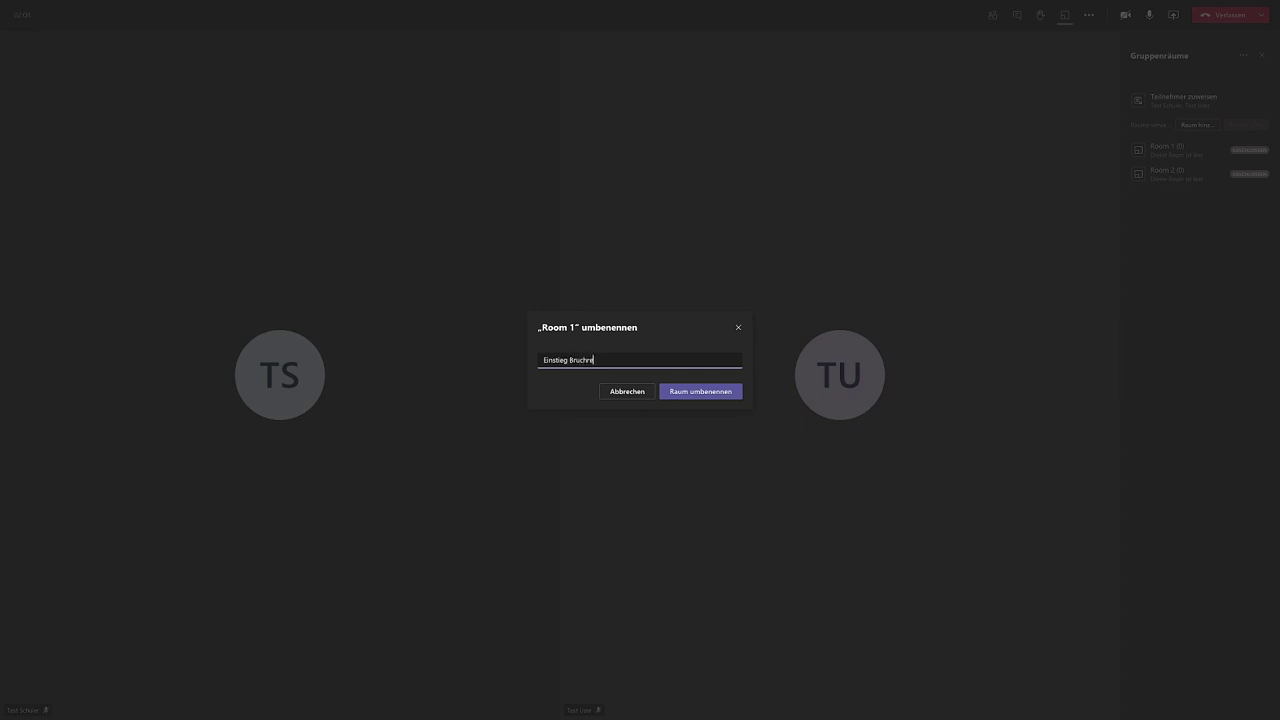
type("ng")
left_click(725, 394)
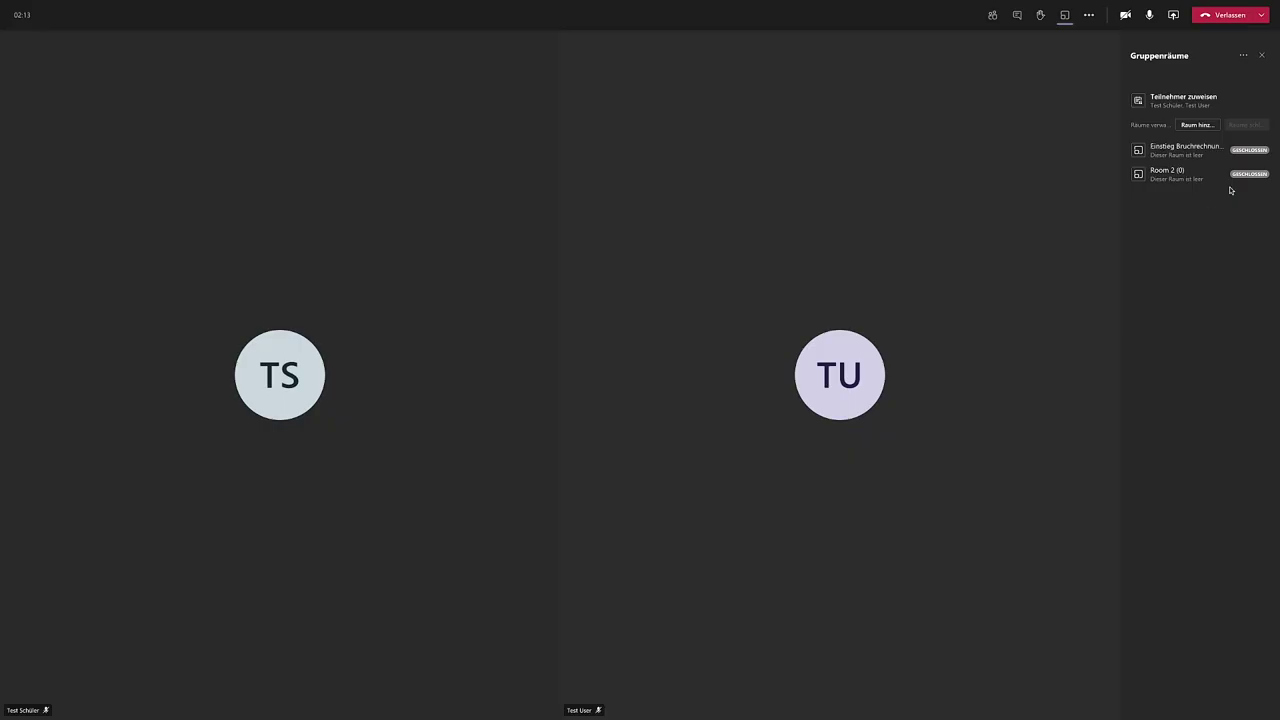
Rename the second breakout room as Addition von Brüchen
left_click(1256, 176)
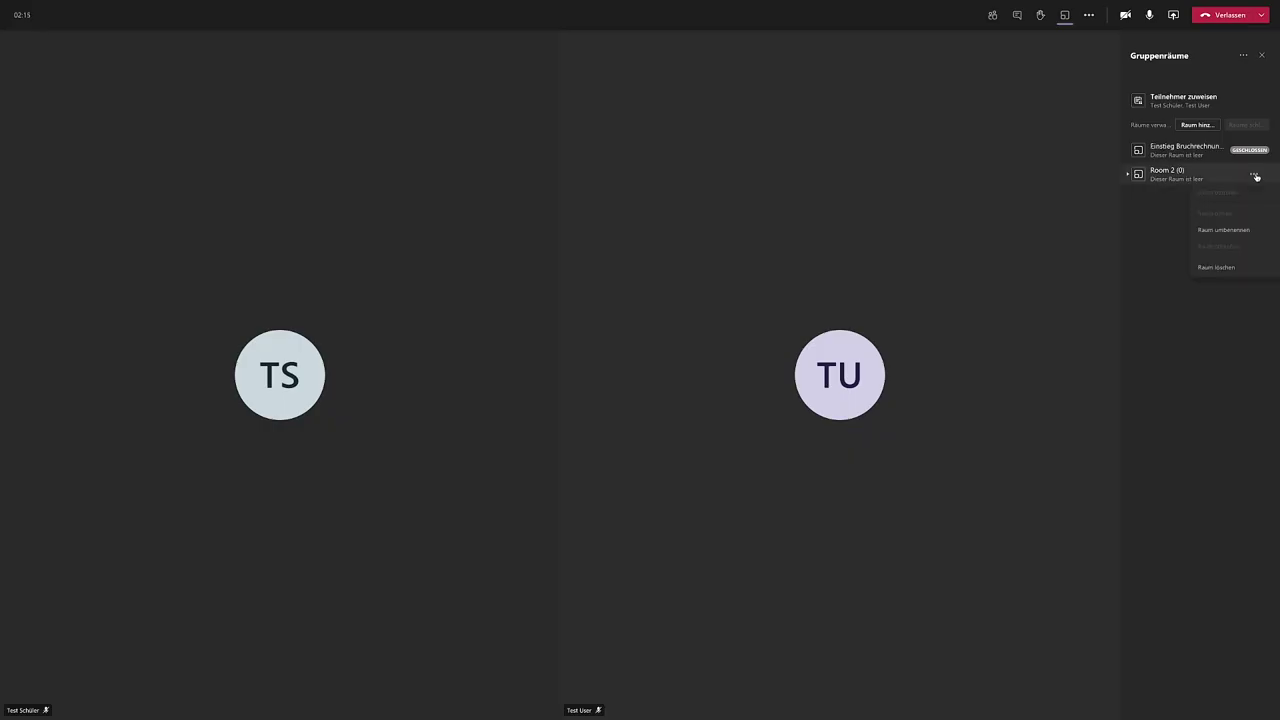
left_click(1229, 231)
left_click_drag(600, 356, 502, 357)
type("Additio")
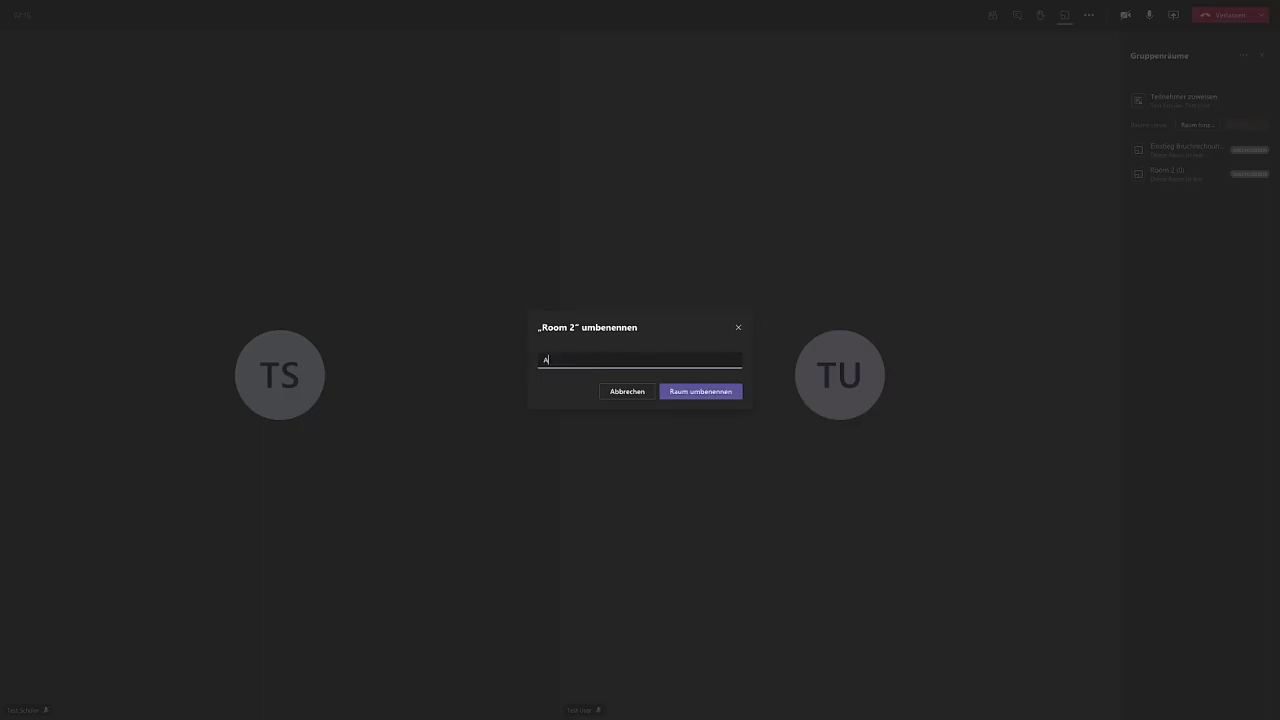
type("n von Brüchen")
left_click(706, 392)
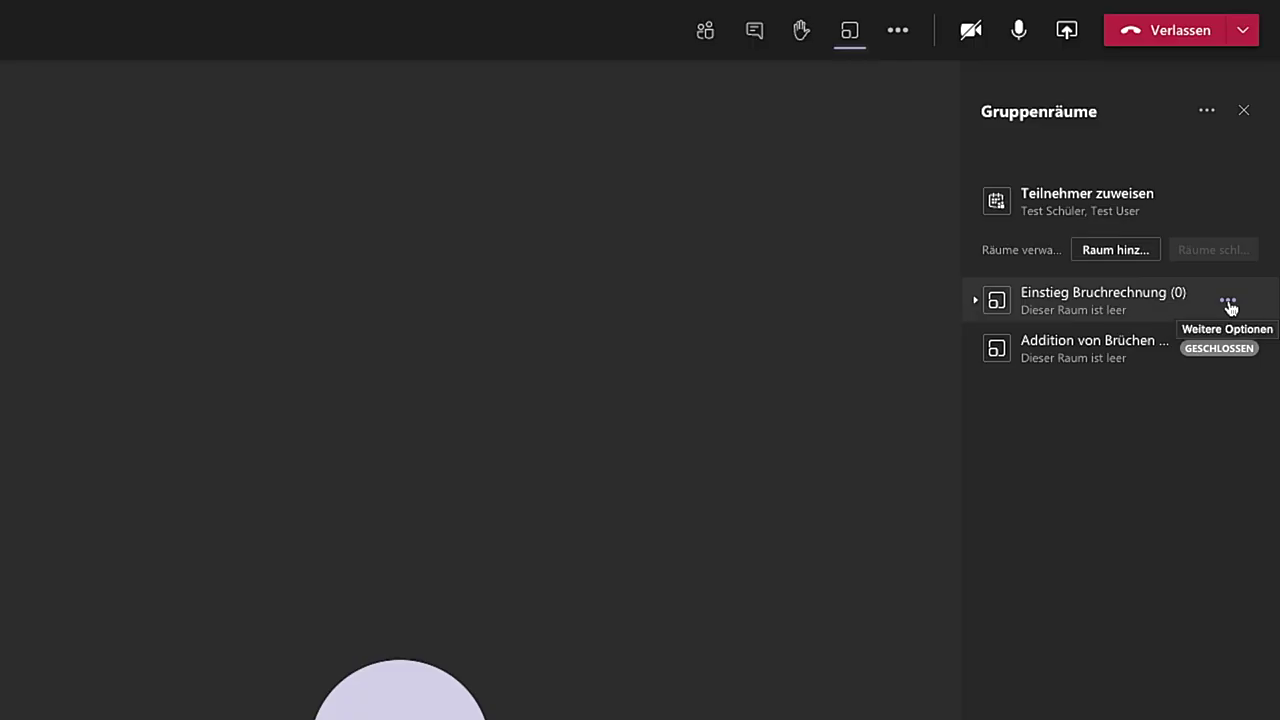
left_click(1254, 151)
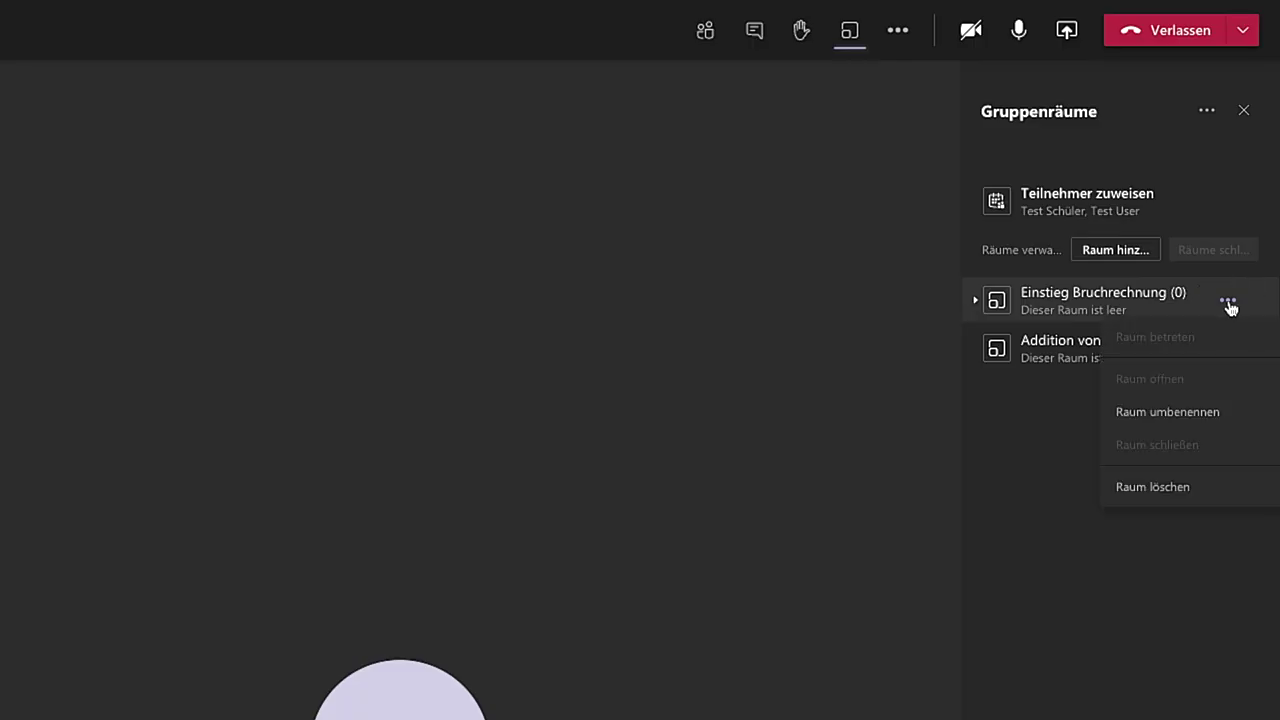
left_click(1170, 600)
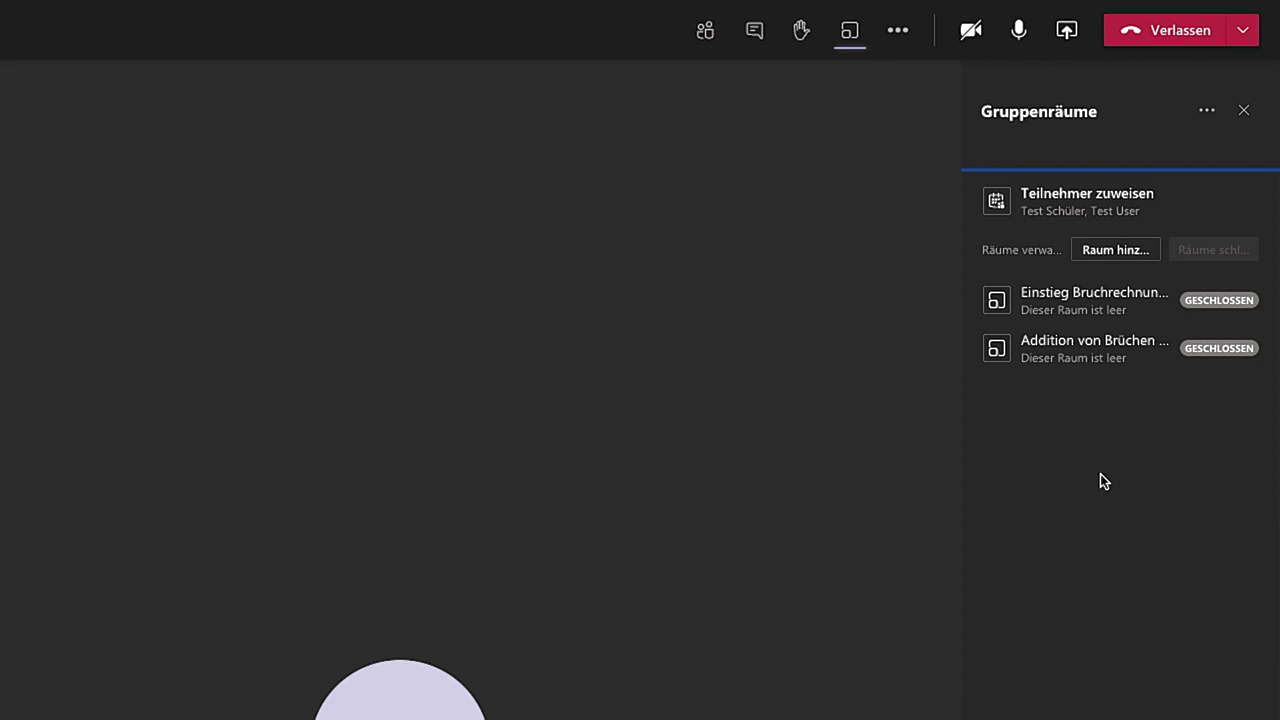
Add a third breakout room and rename it as Multiplikation von Brüchen
left_click(1100, 252)
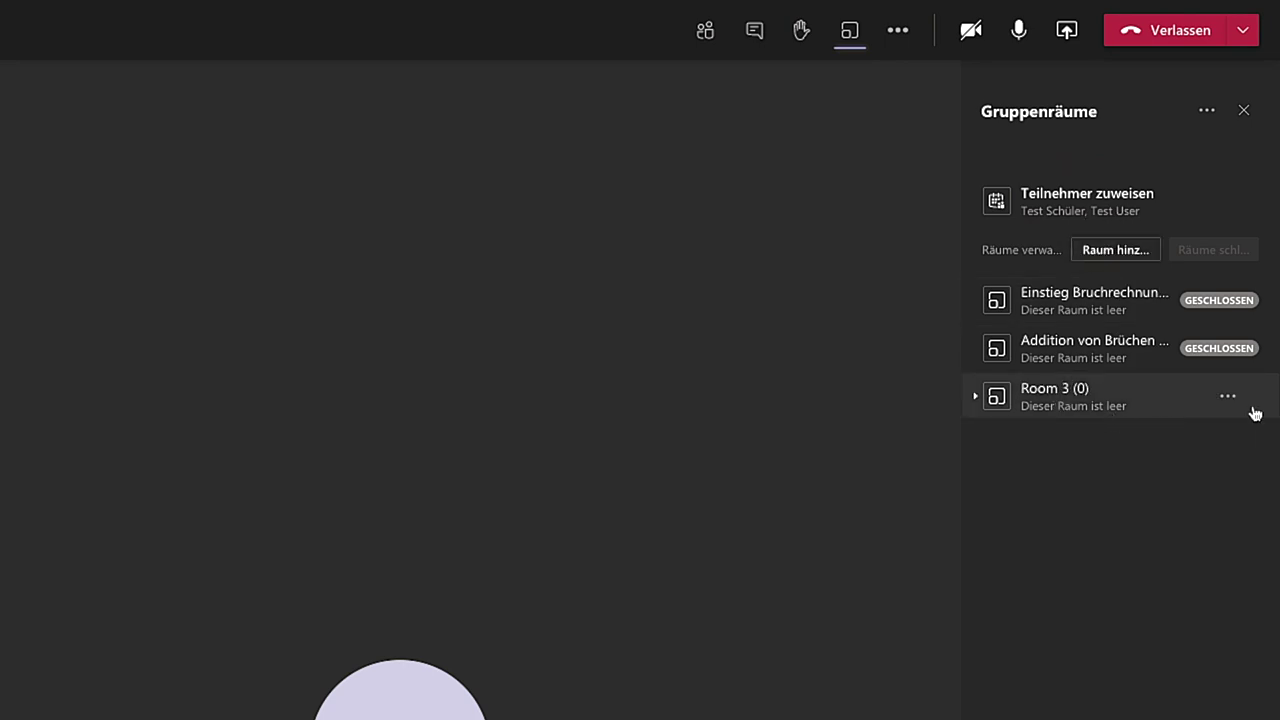
left_click(1229, 398)
left_click(1174, 299)
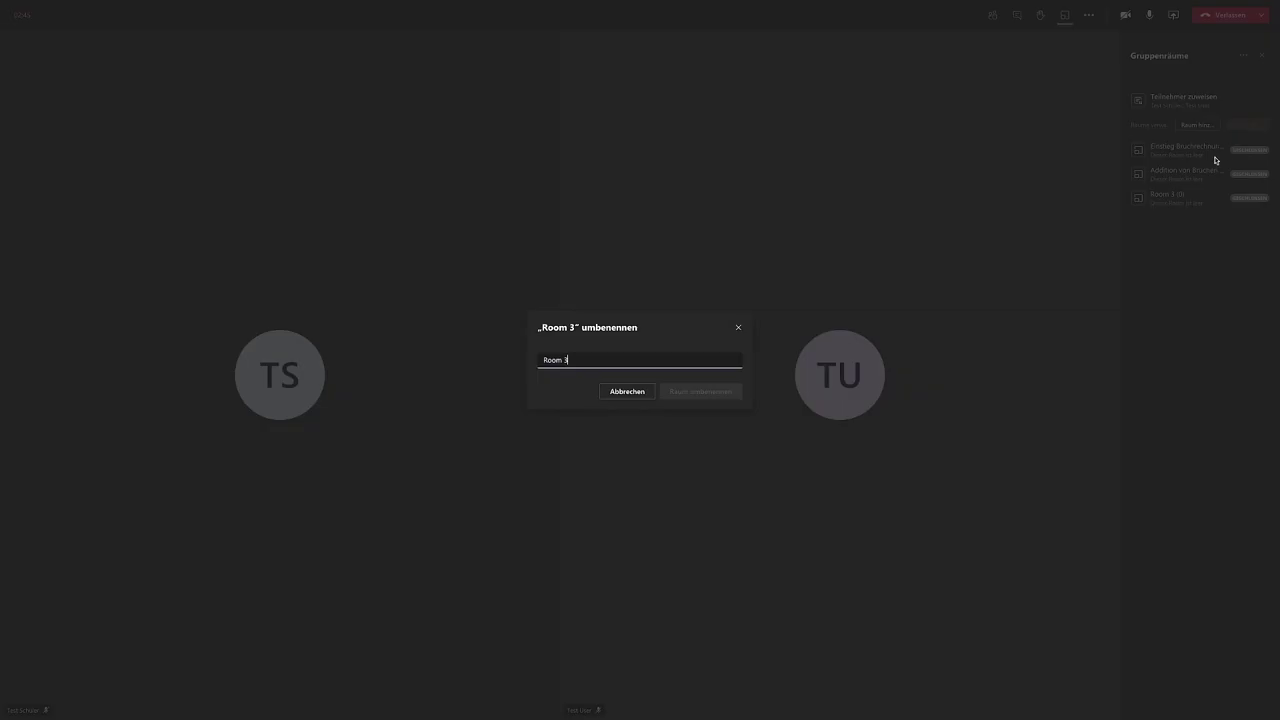
key("ctrl+a")
key("BackSpace")
type("Multiplik")
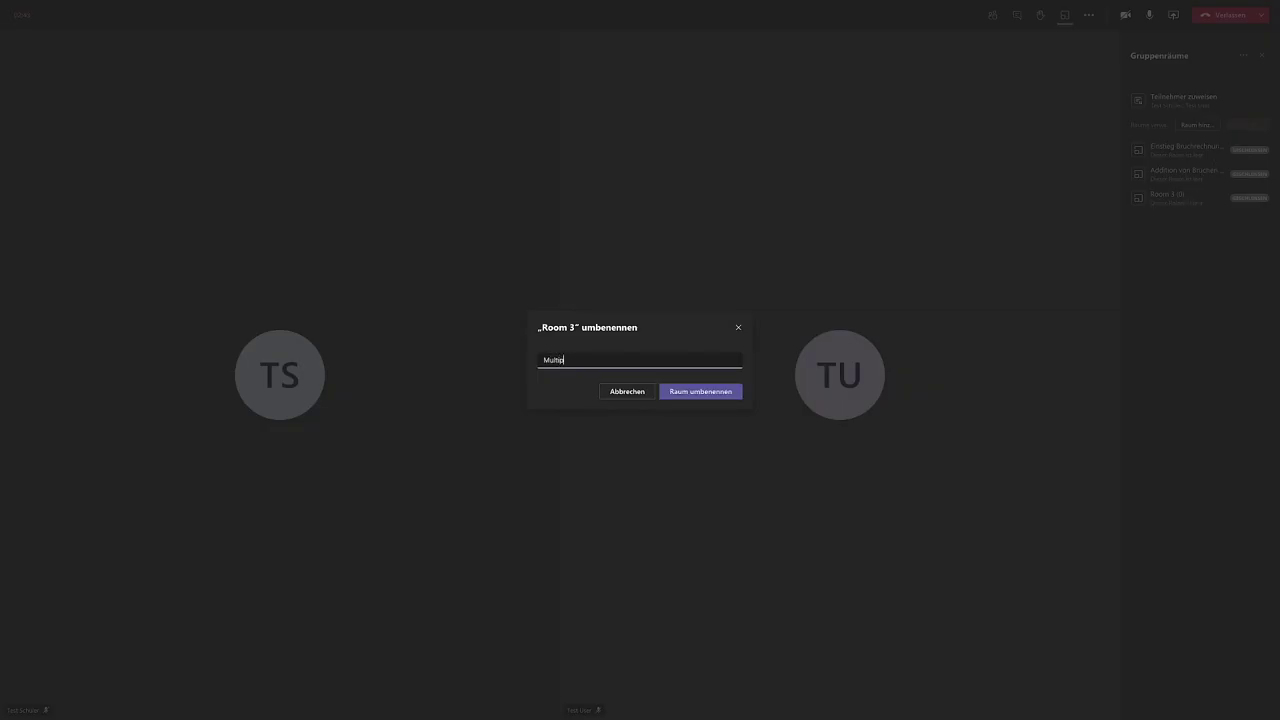
type("ation Von Brüchen")
left_click(720, 390)
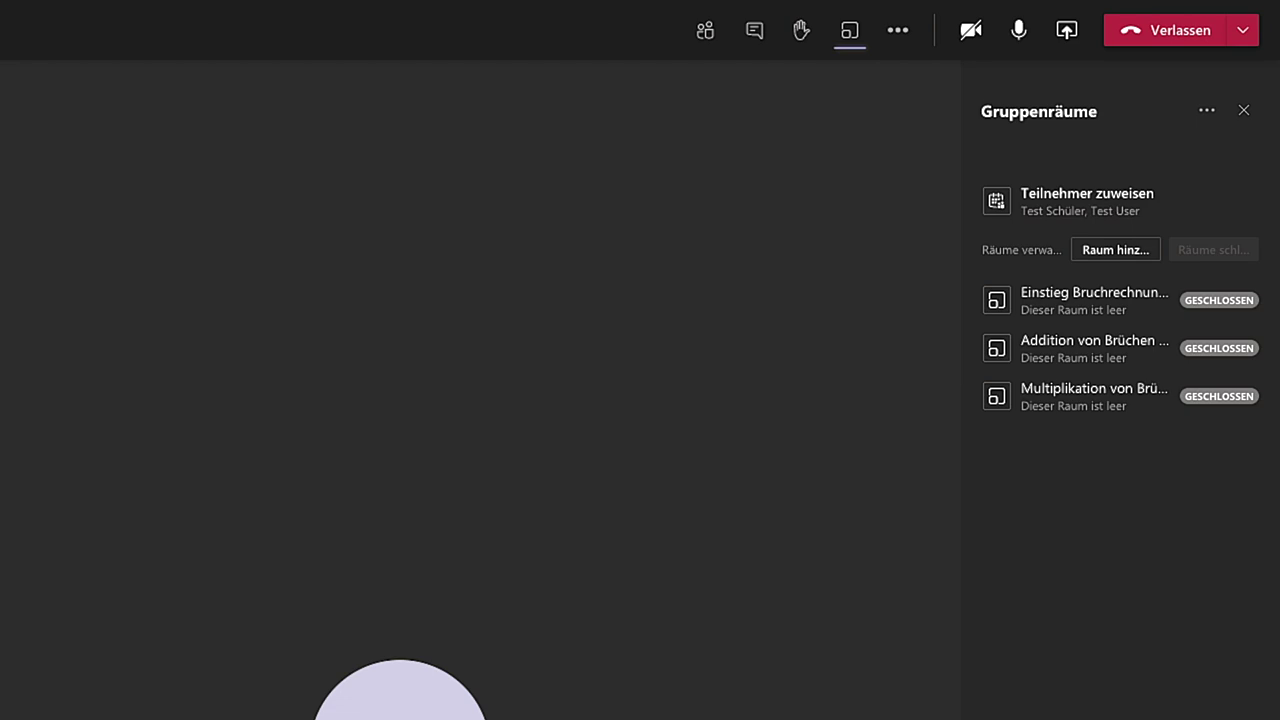
Assign the test student to the Einstieg Bruchrechnung room and the test user to the Addition von Brüchen room
left_click(1075, 220)
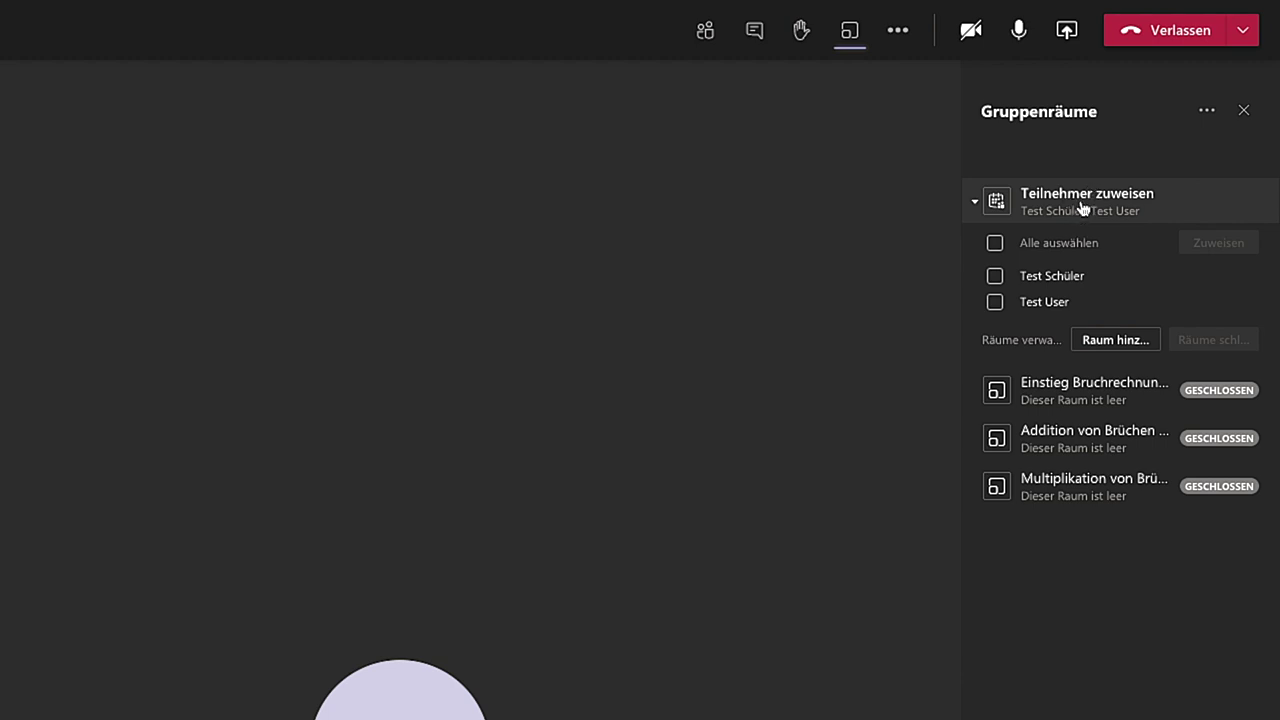
left_click(997, 275)
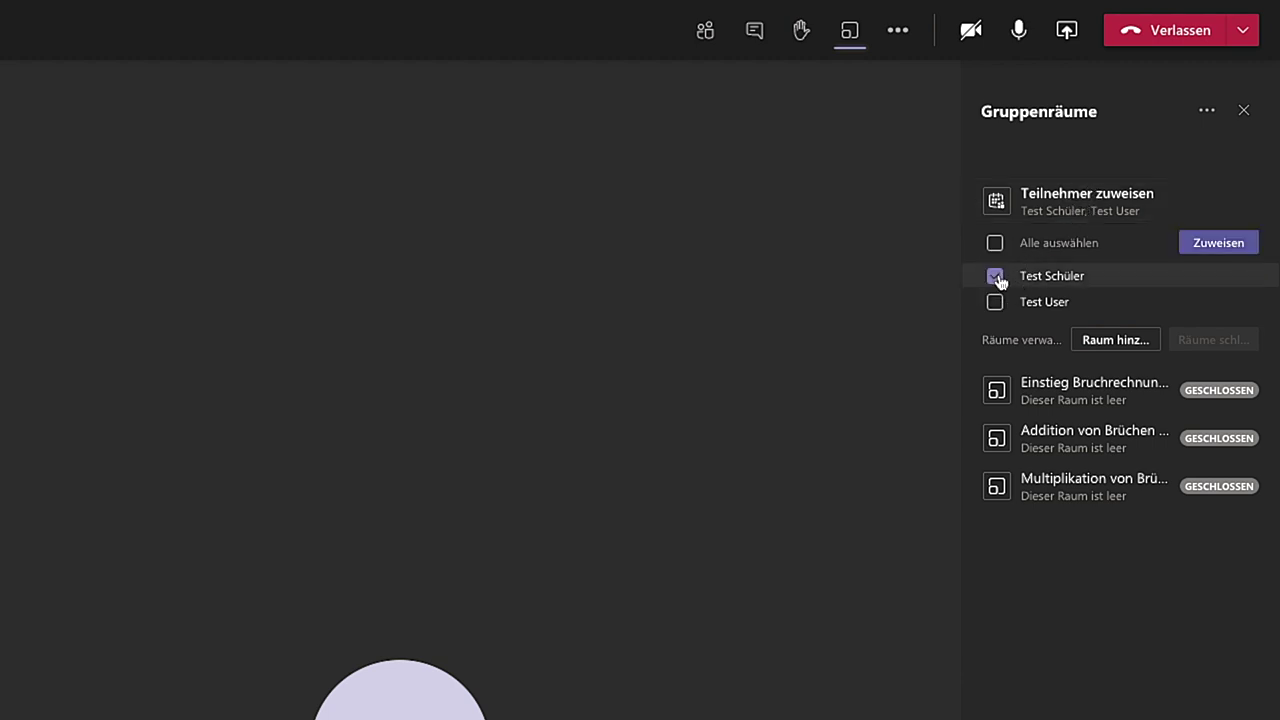
left_click(1220, 245)
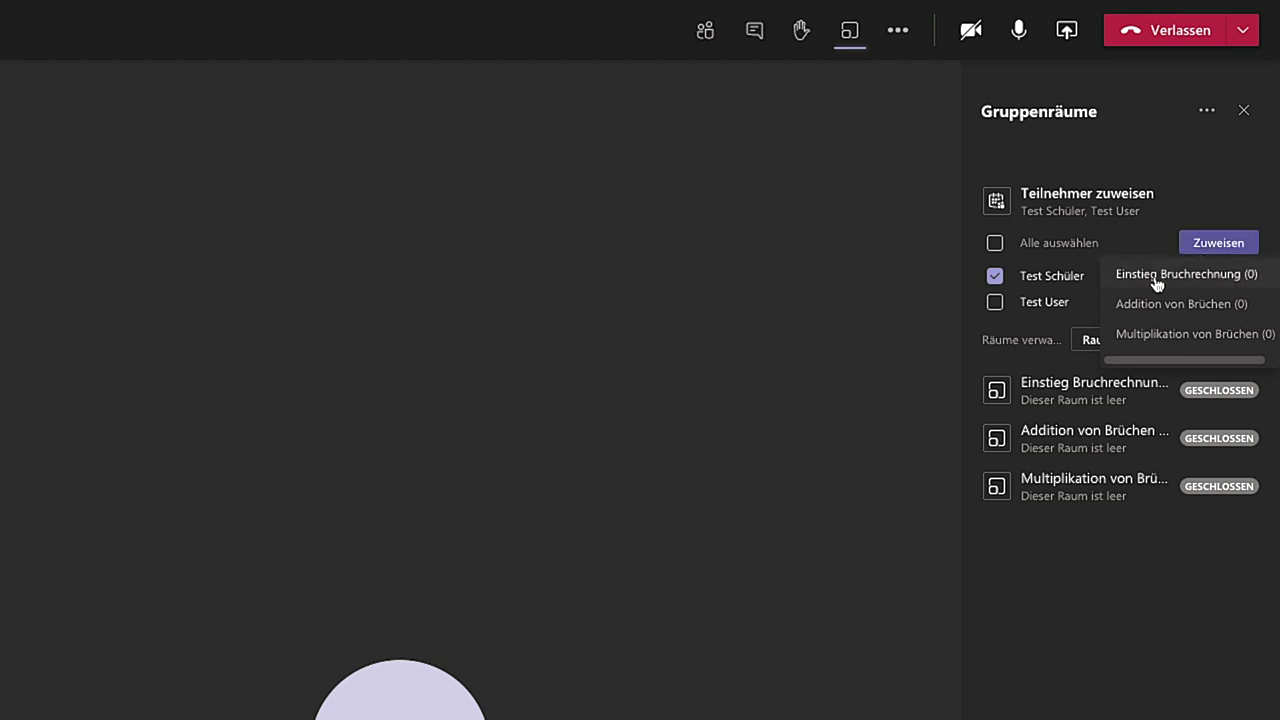
left_click(1158, 283)
left_click(995, 276)
left_click(1225, 245)
left_click(1150, 305)
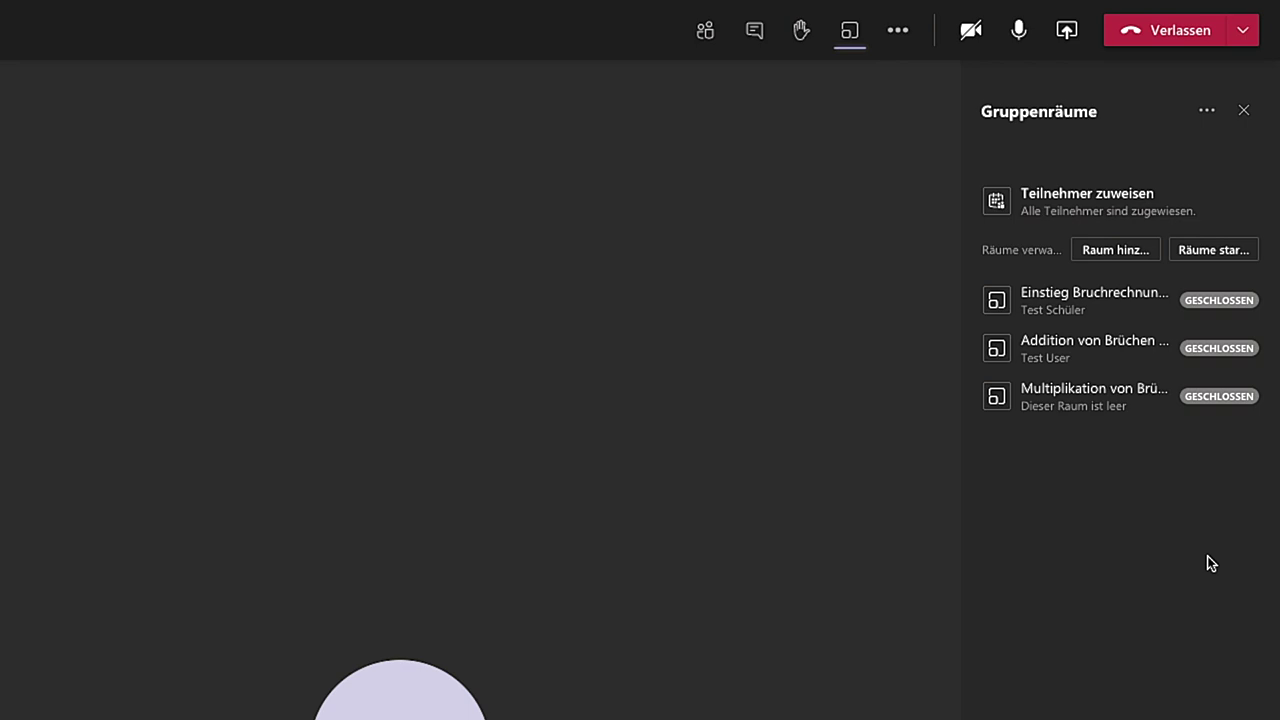
Start the breakout rooms and visit the Einstieg Bruchrechnung room, leaving it again to return to the main meeting
left_click(1210, 256)
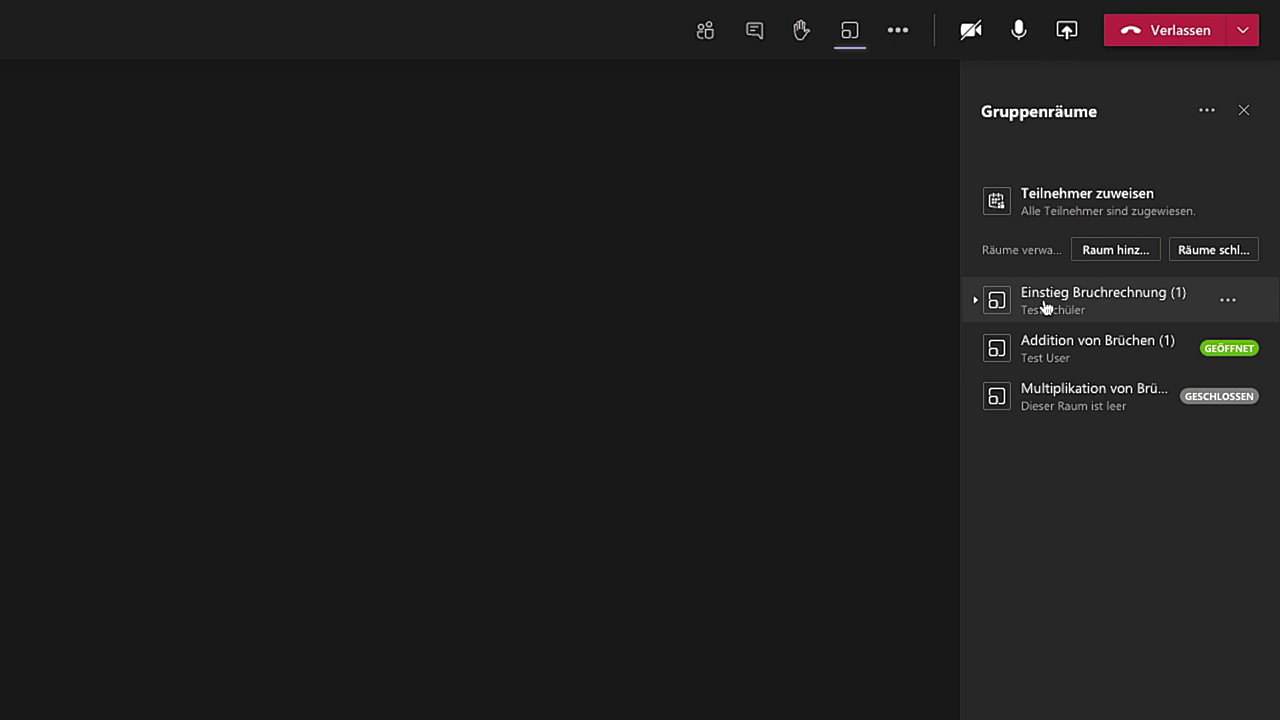
left_click(1227, 301)
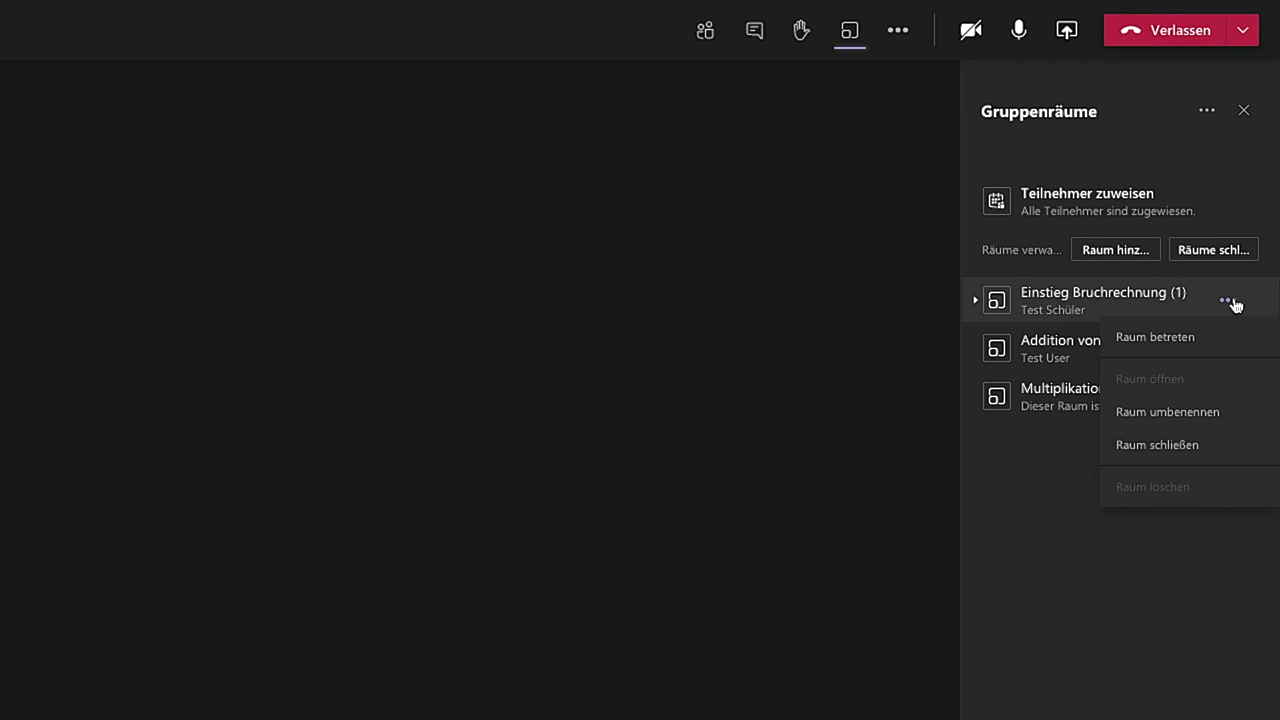
left_click(1150, 338)
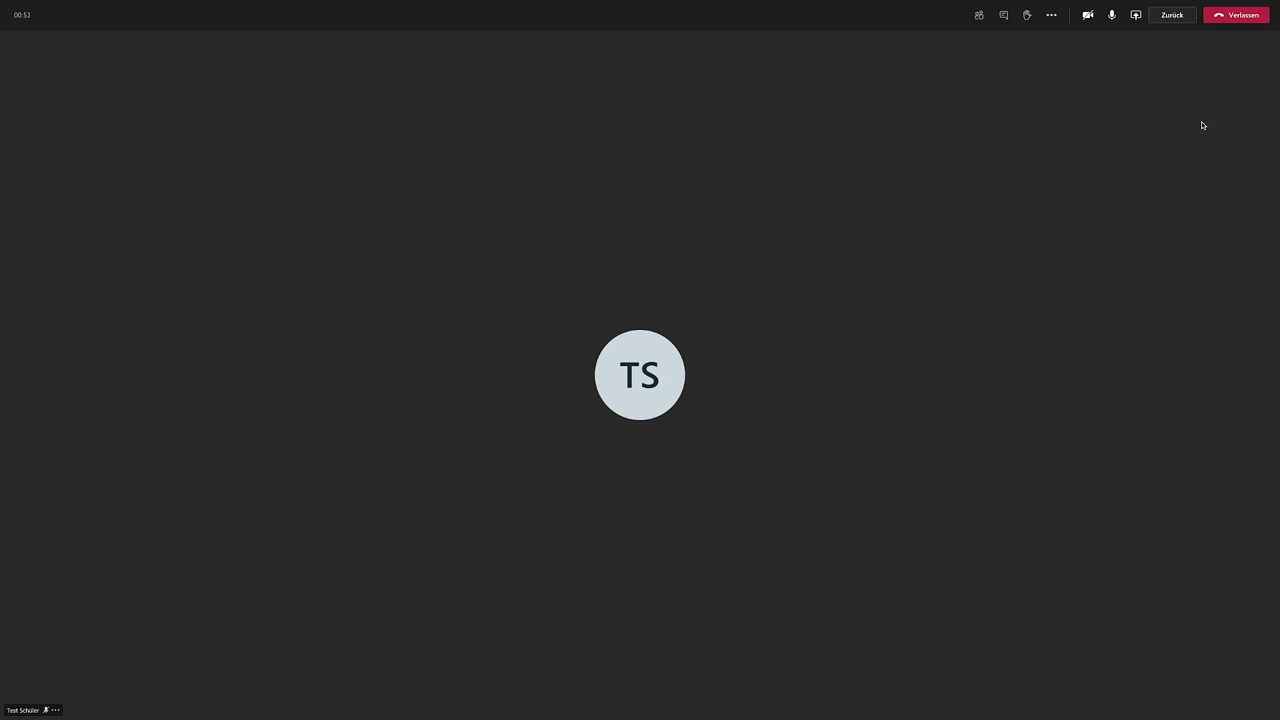
left_click(1242, 17)
left_click(645, 405)
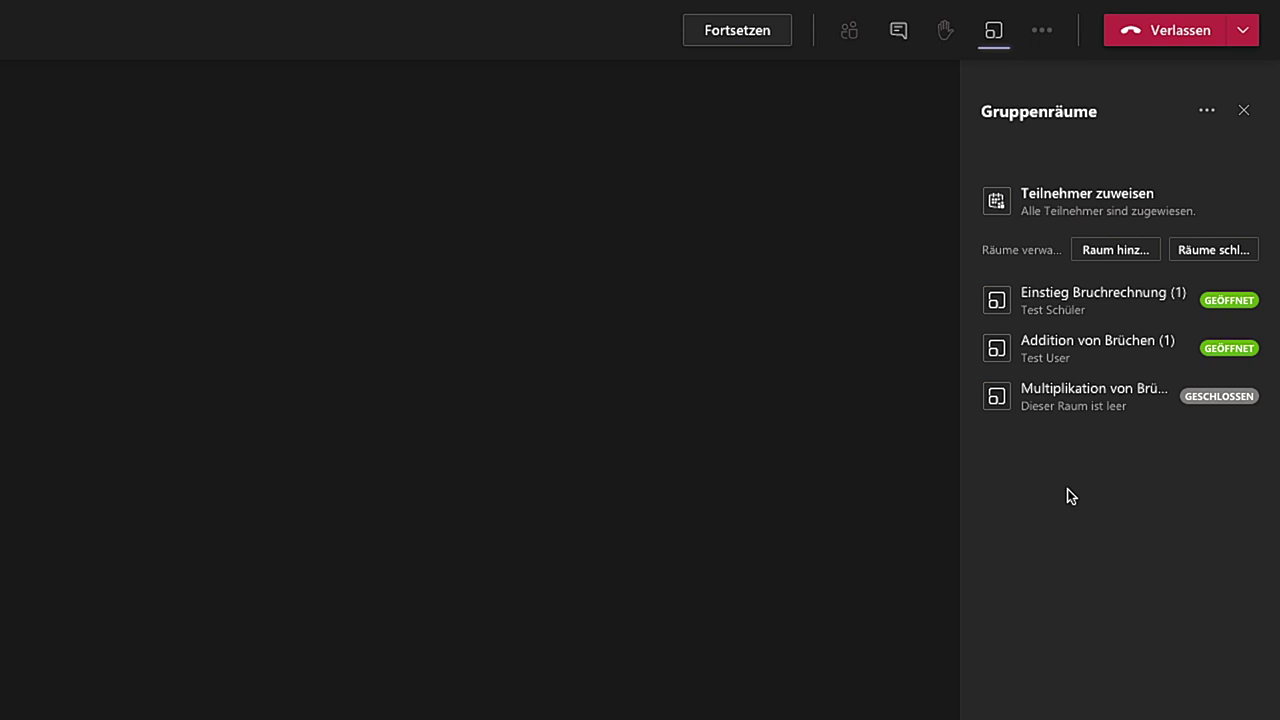
Send the announcement "In 5 Minuten soll die Arbeitsphase beendet sein" to the breakout rooms and close all rooms
left_click(1207, 113)
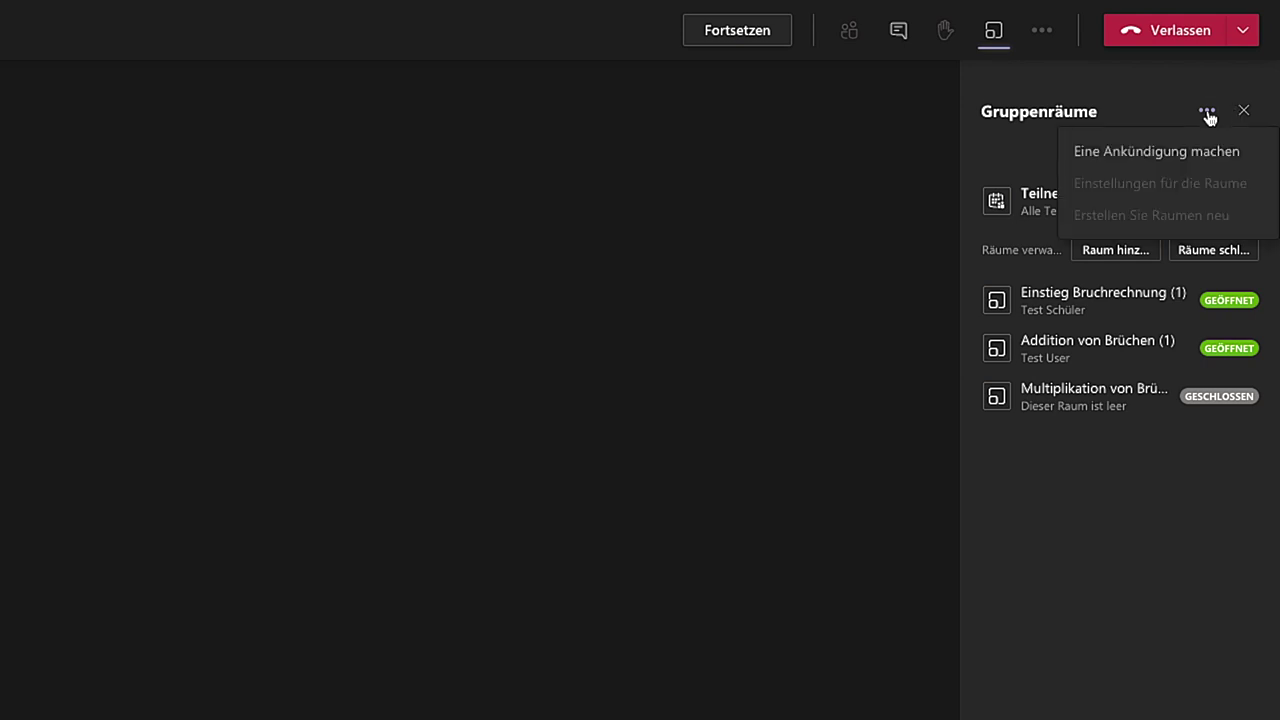
left_click(1155, 152)
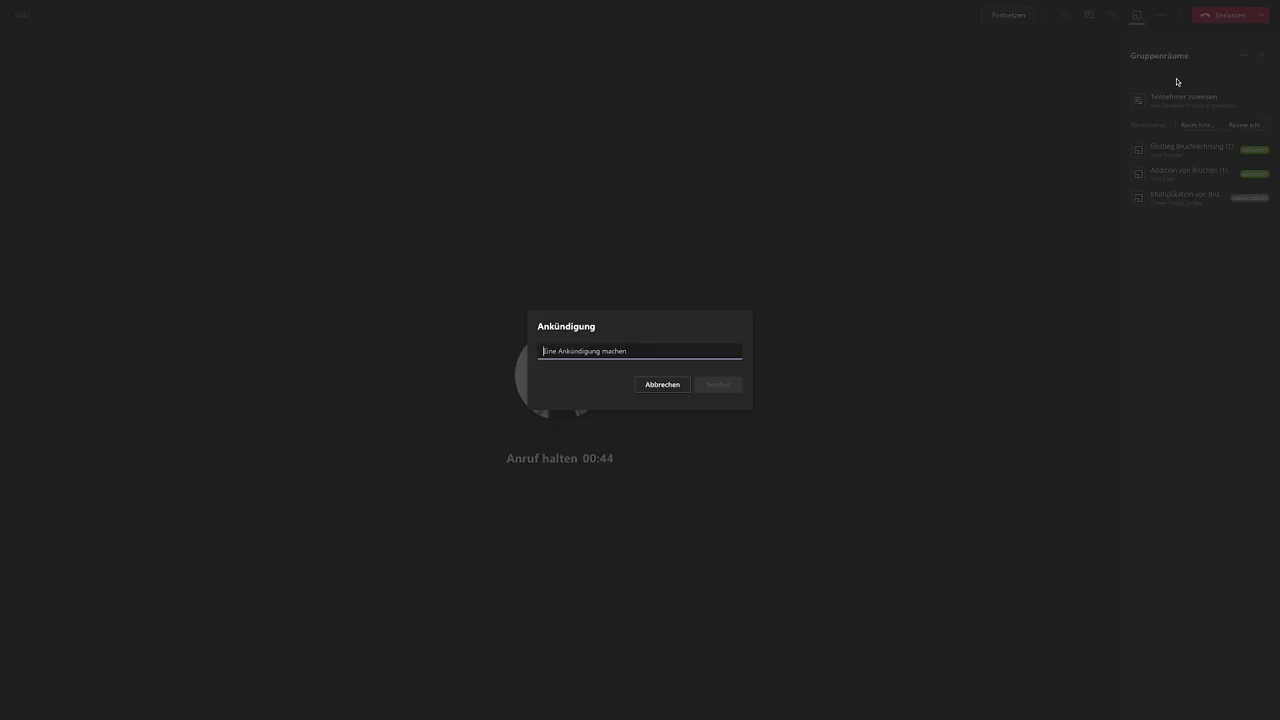
type("In 5 Minuten so")
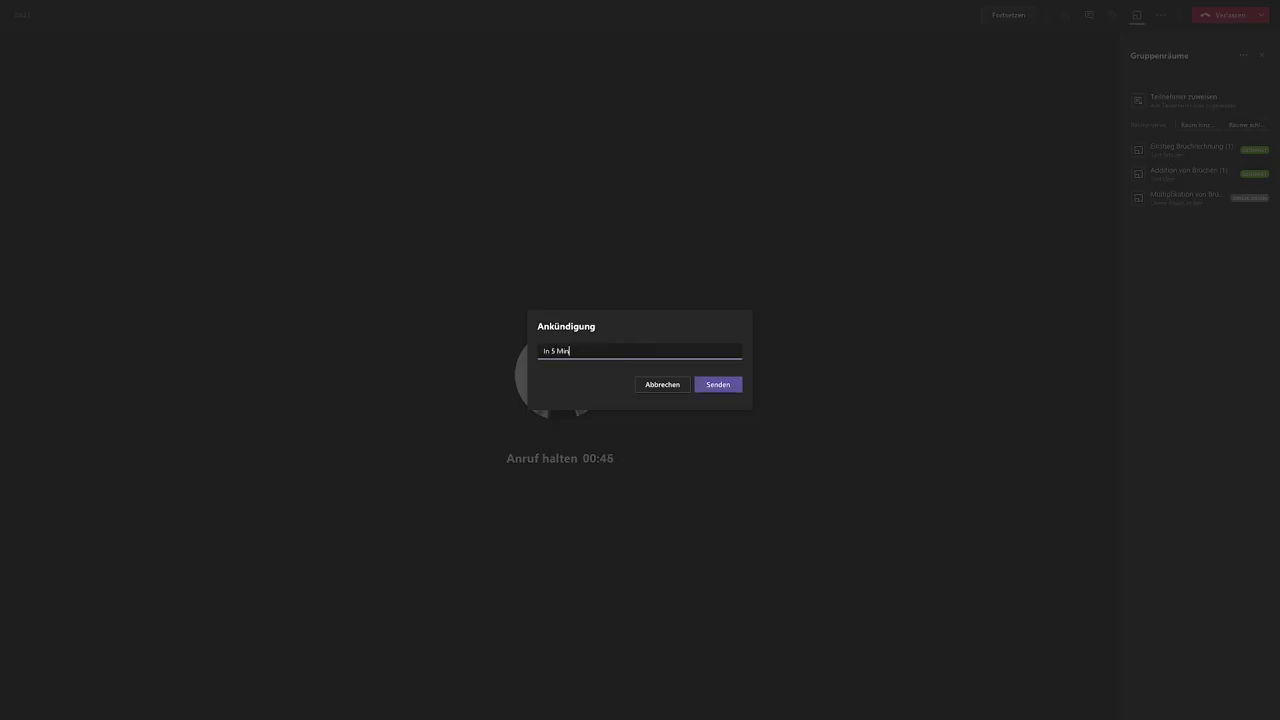
type("ll die Arbeitsphase beendet sein")
left_click(718, 384)
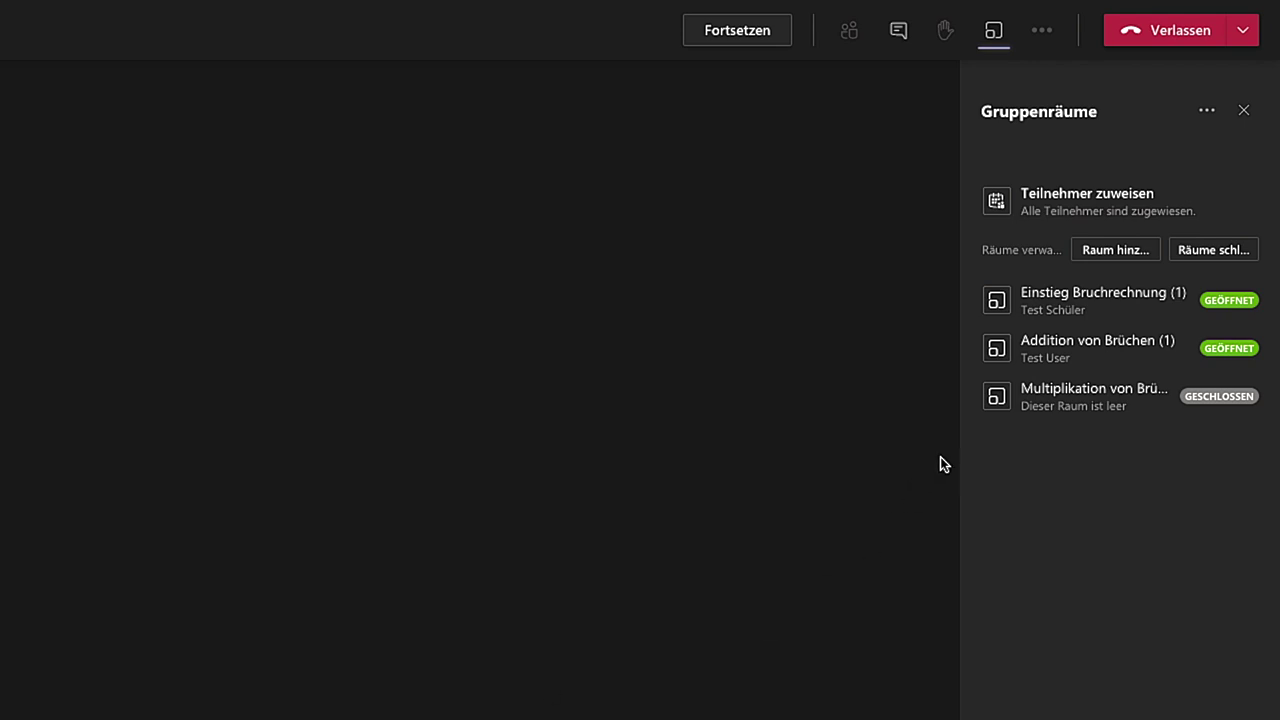
left_click(1222, 250)
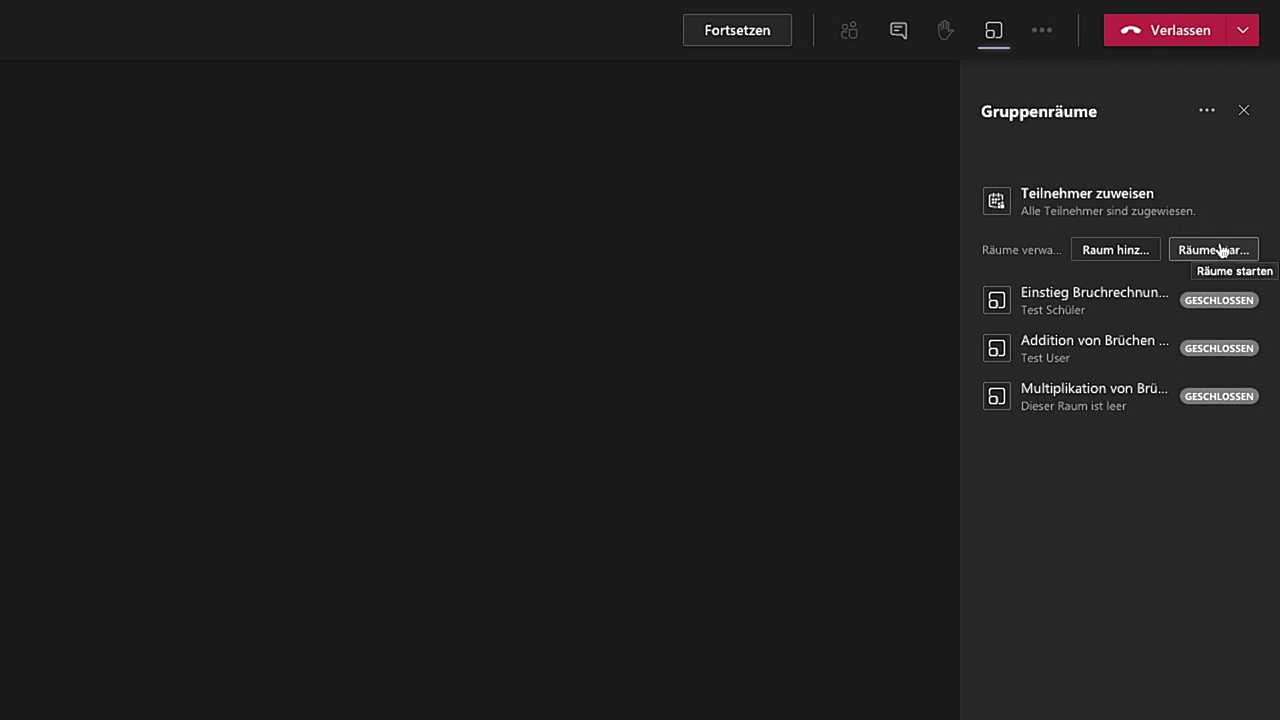
Reassign the test student from the Einstieg Bruchrechnung room to the Multiplikation von Brüchen room
left_click(1031, 305)
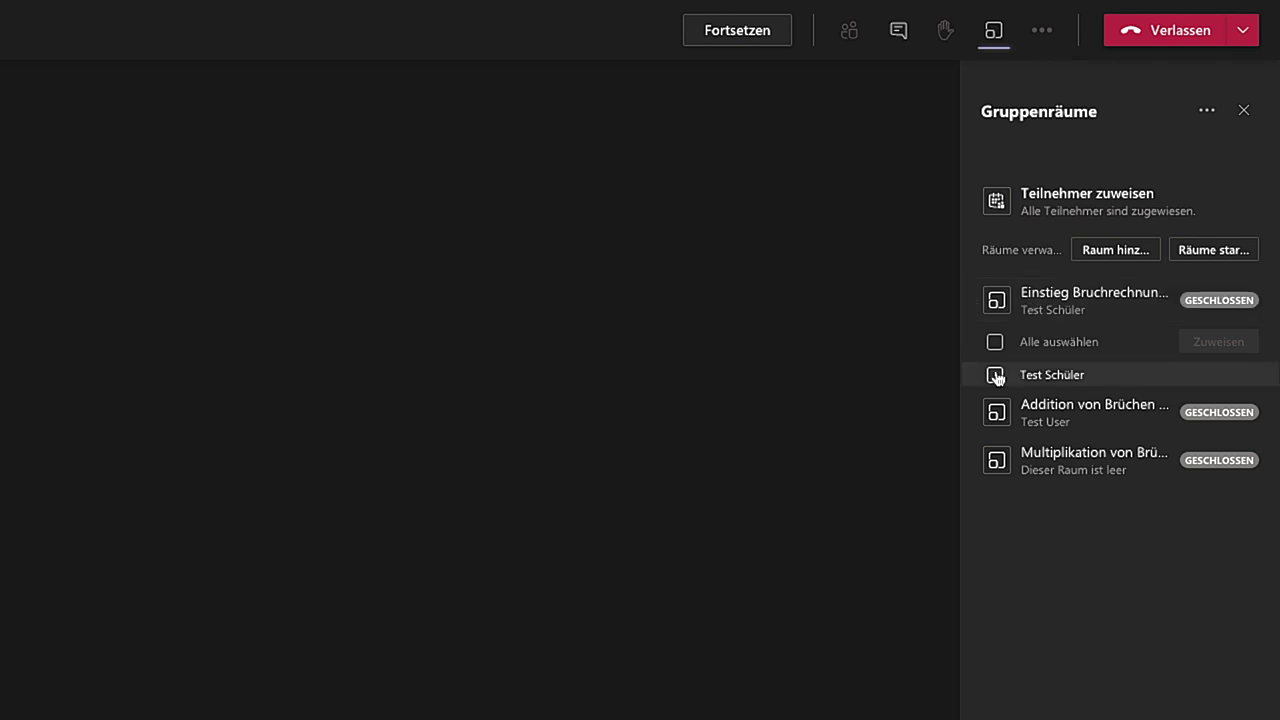
left_click(995, 376)
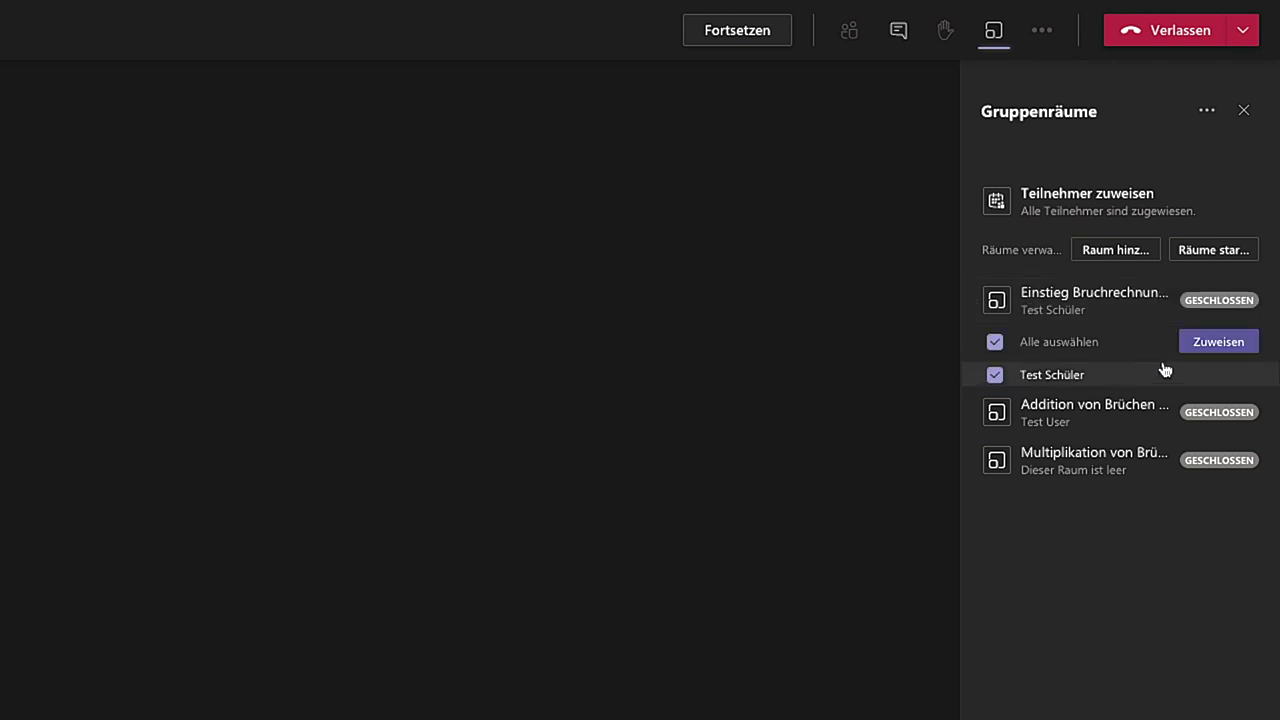
left_click(1205, 348)
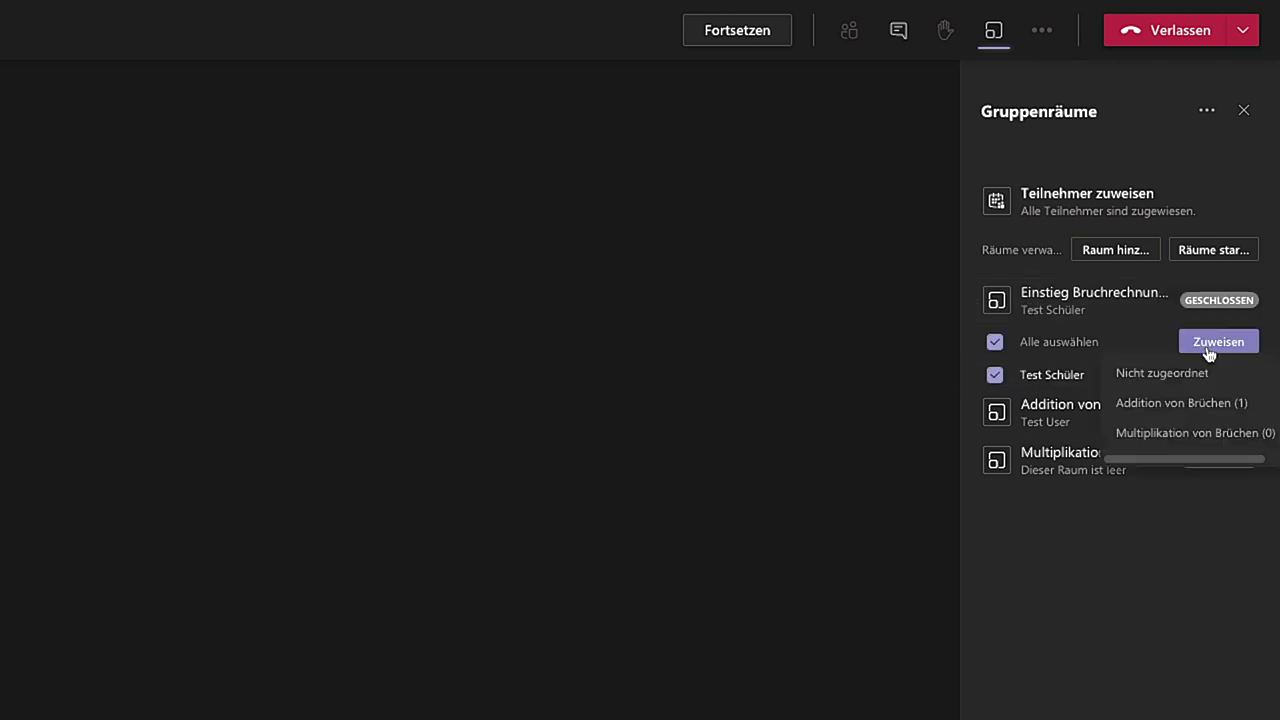
left_click(1178, 437)
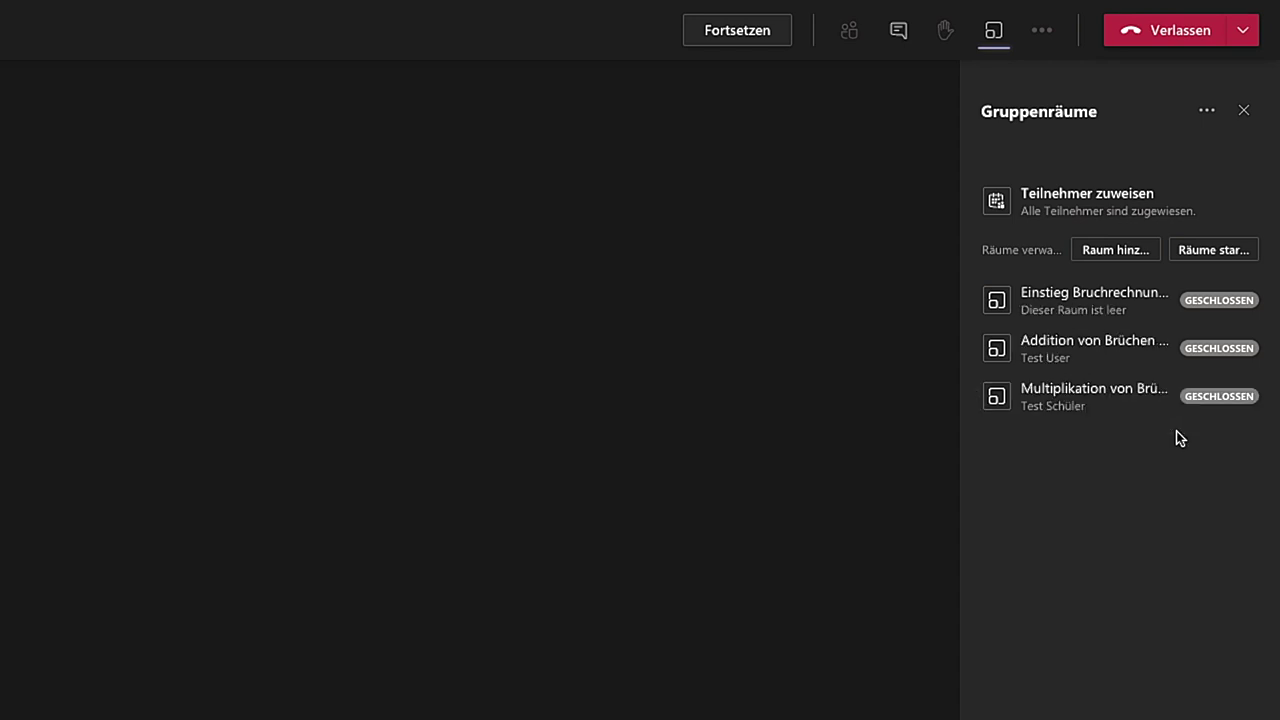
Reassign the test user from the Addition von Brüchen room to the Einstieg Bruchrechnung room
left_click(1092, 358)
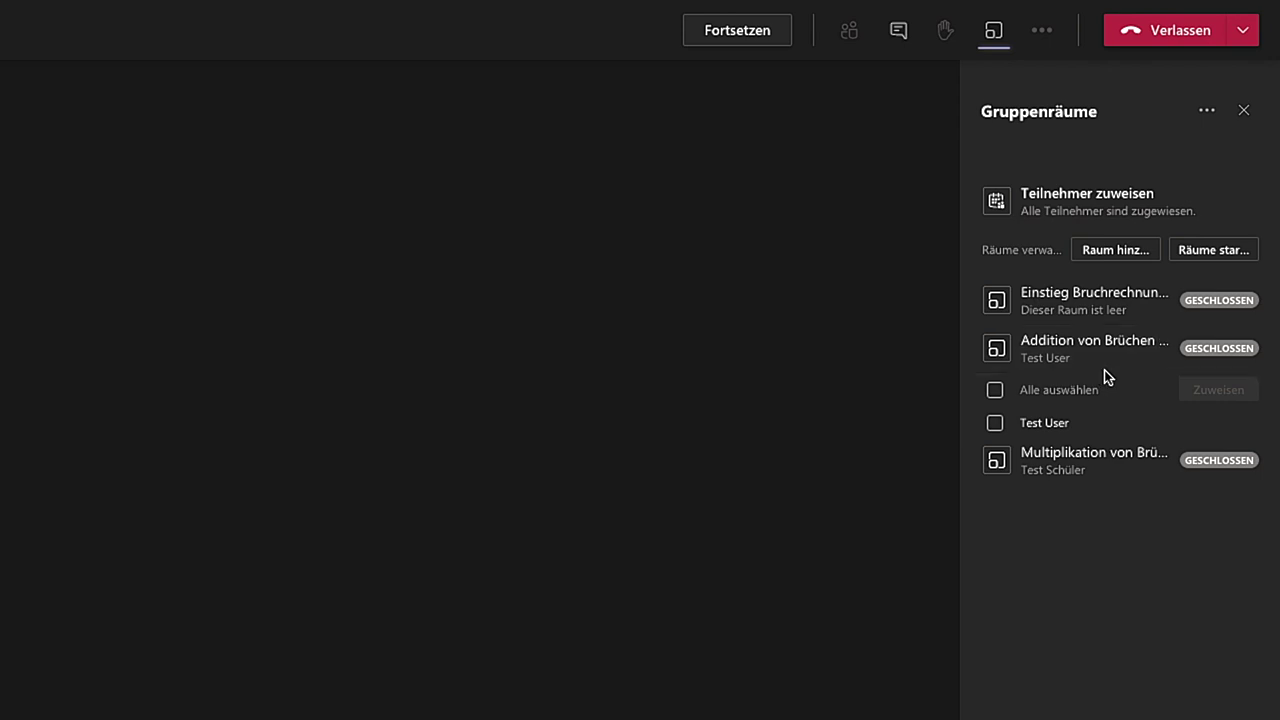
left_click(995, 422)
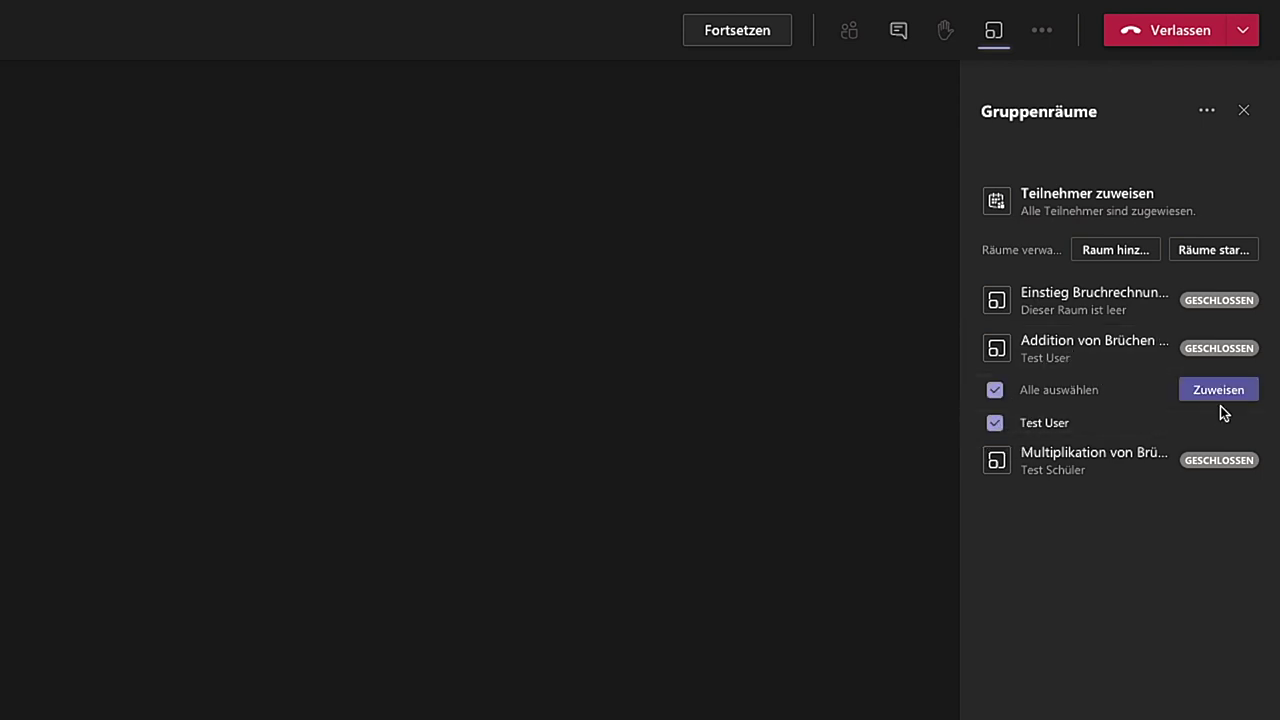
left_click(1228, 393)
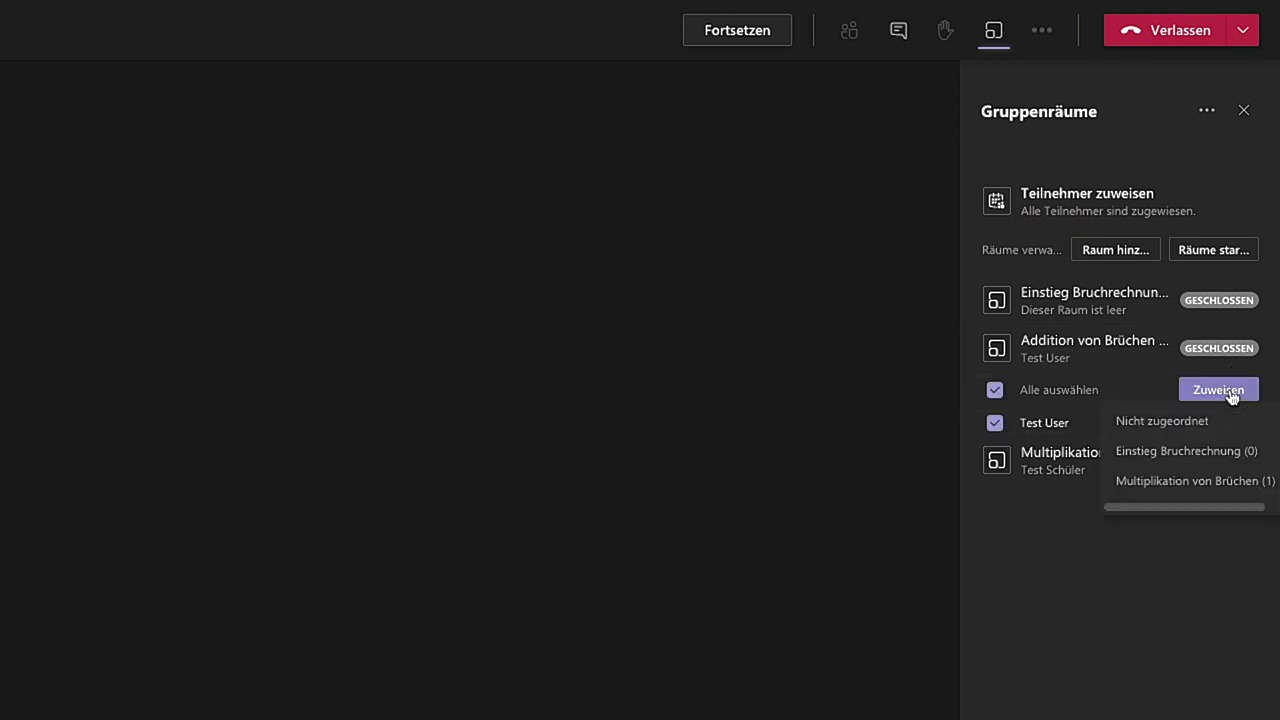
left_click(1166, 451)
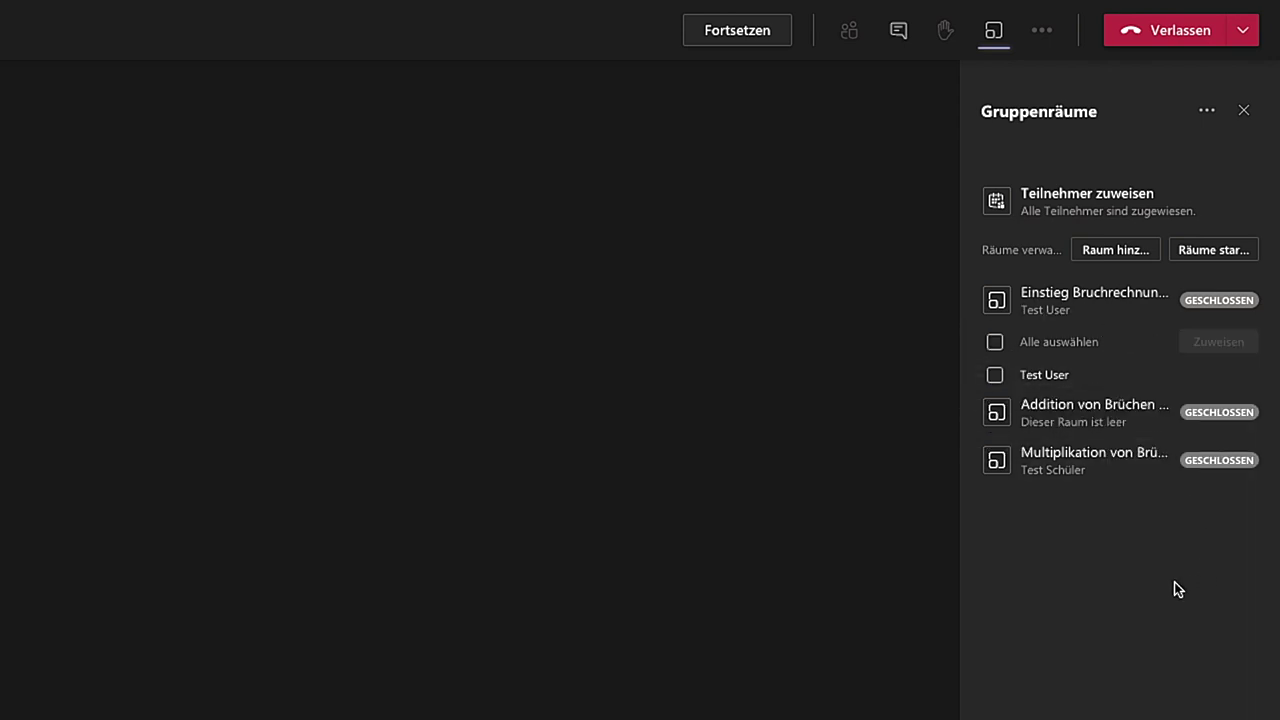
left_click(1081, 291)
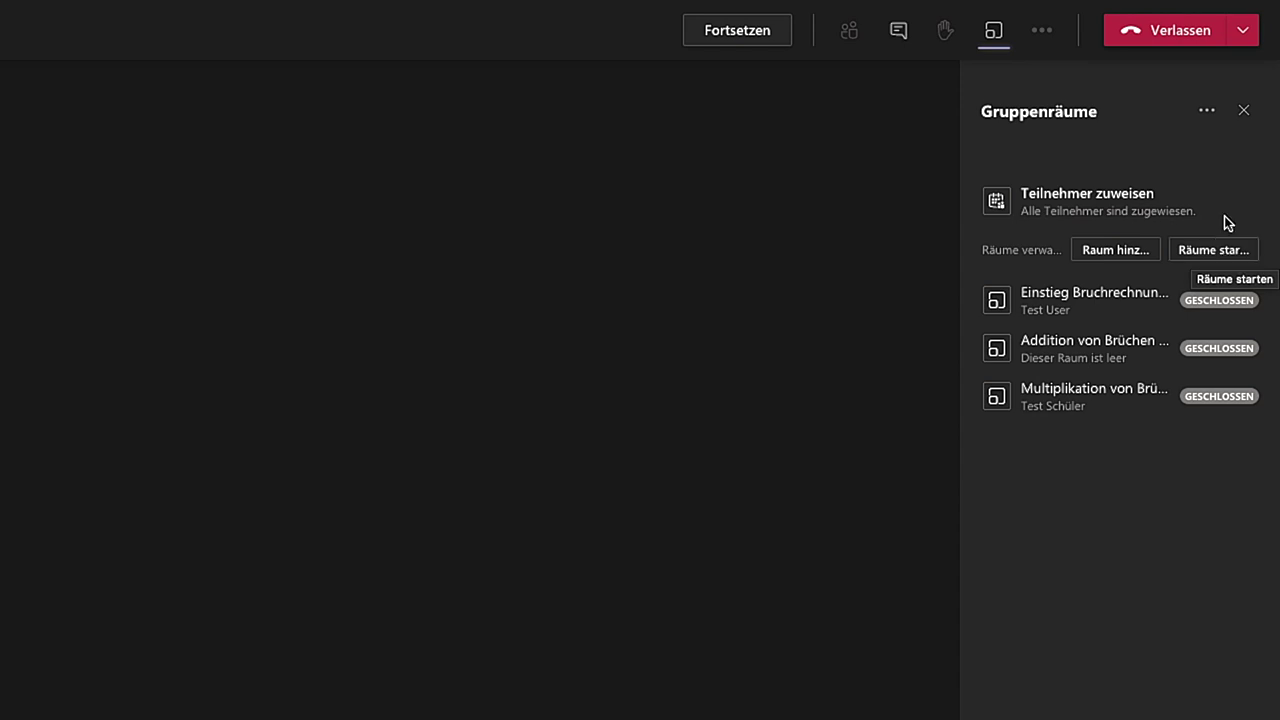
End the Bruchrechnung meeting for all participants
left_click(1244, 34)
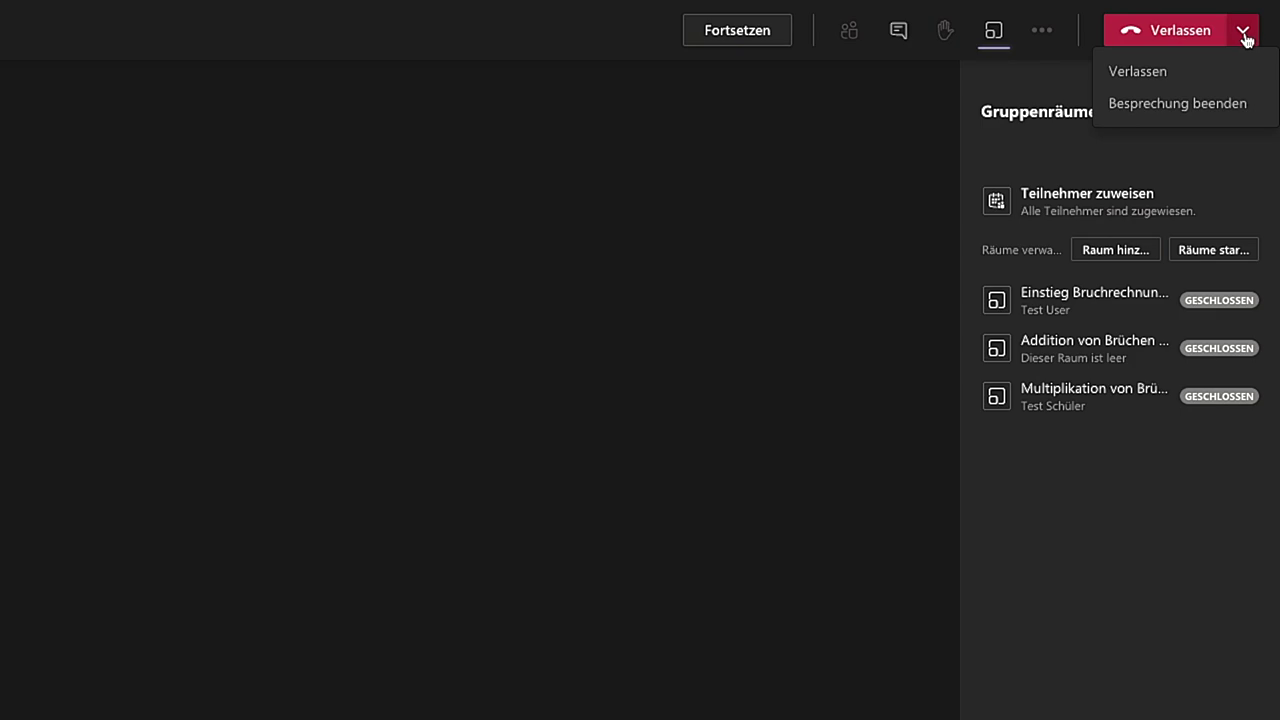
left_click(1172, 104)
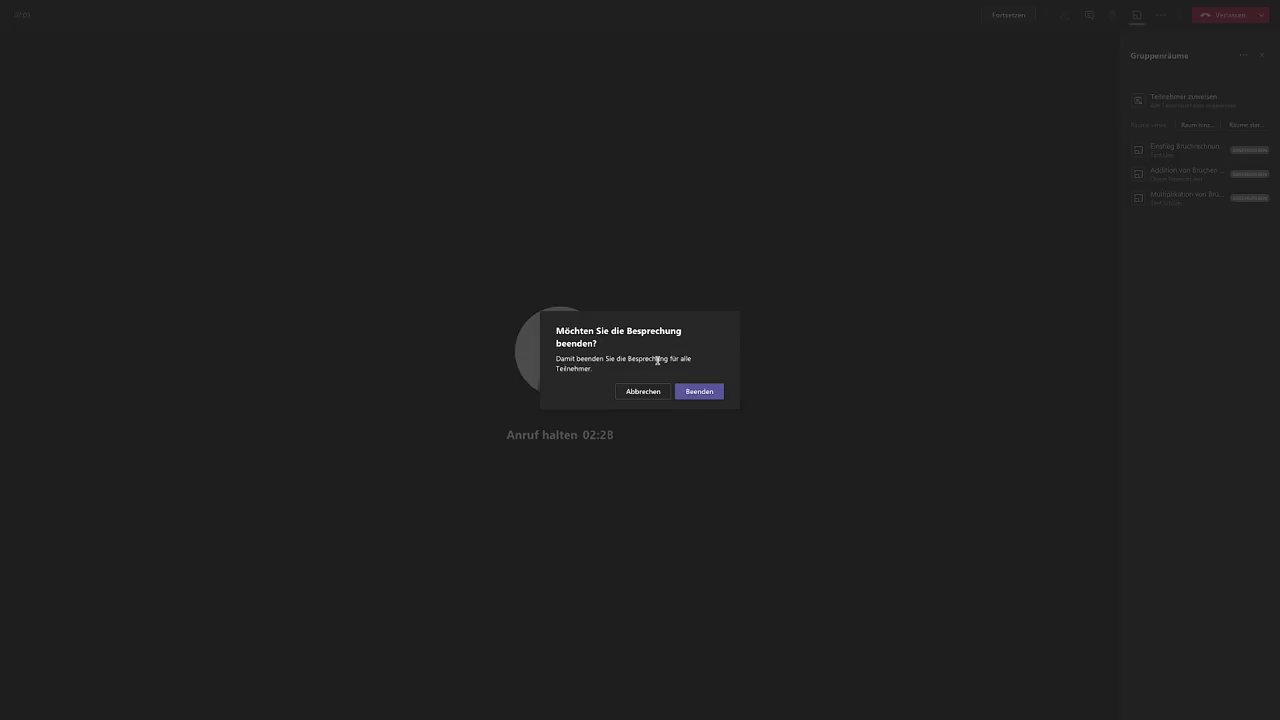
left_click(700, 396)
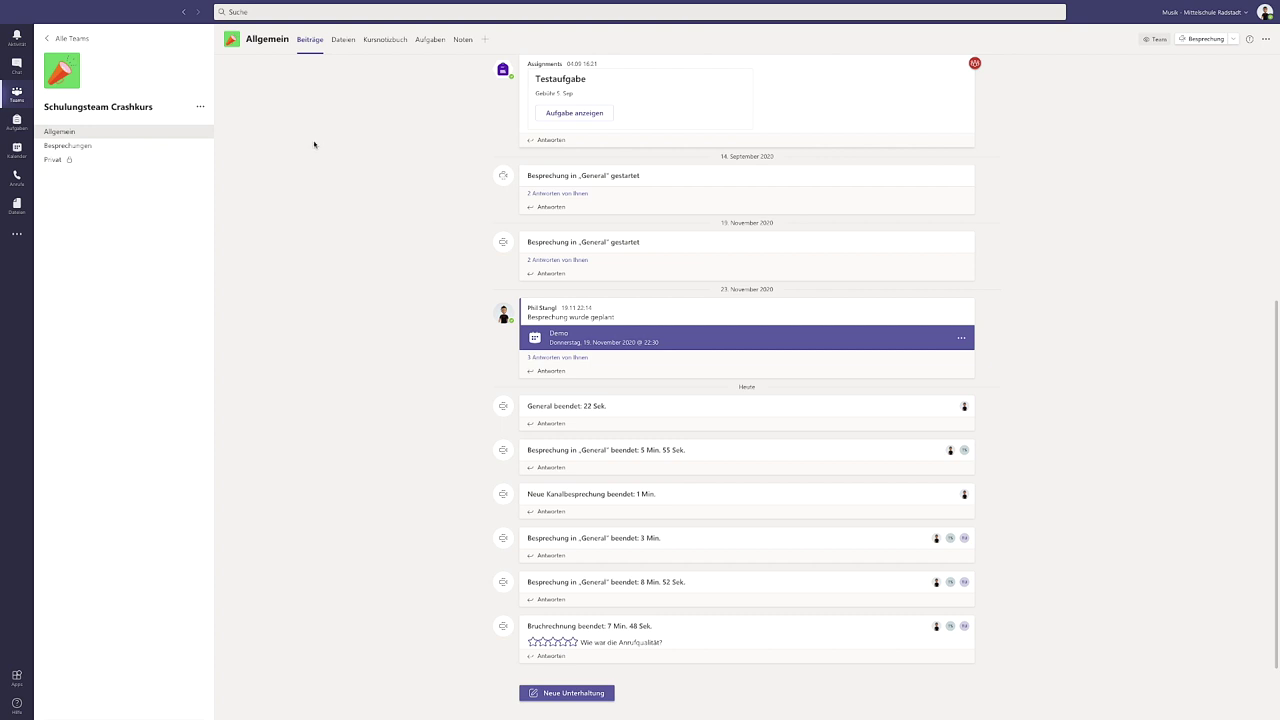
Review the breakout room chats of Einstieg Bruchrechnung and Addition von Brüchen, including the announcement posted there
left_click(16, 66)
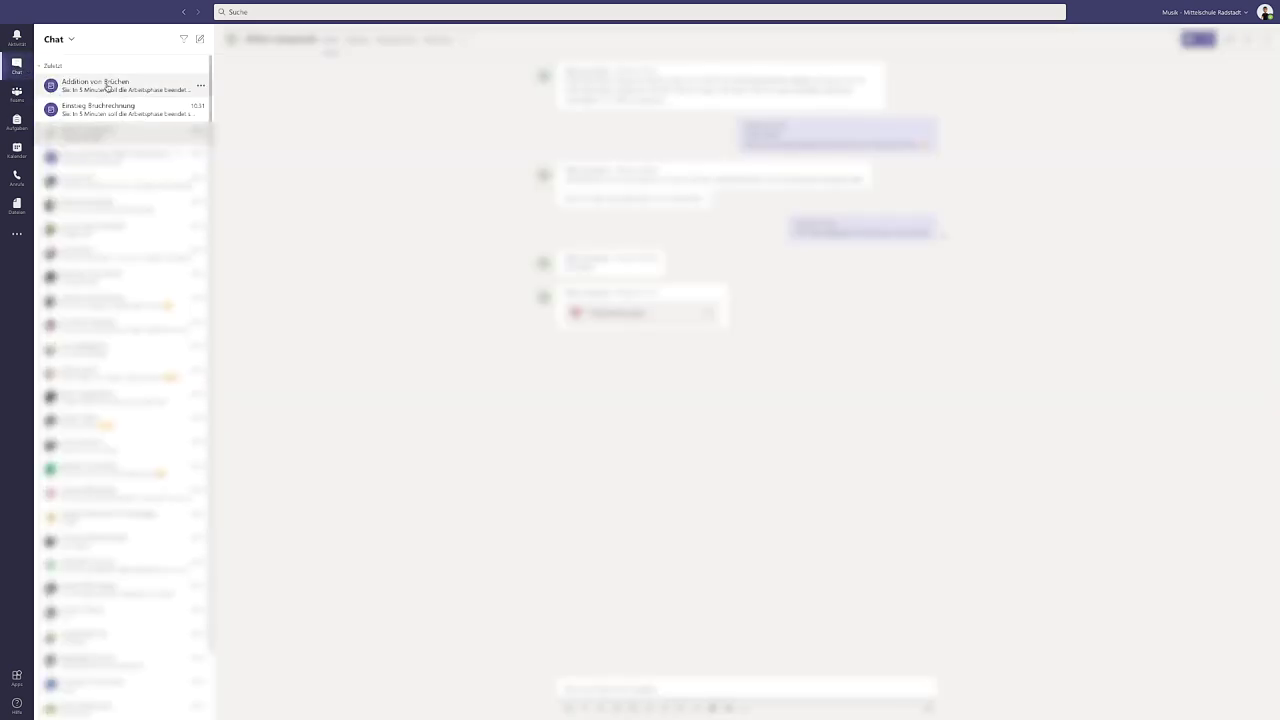
left_click(88, 113)
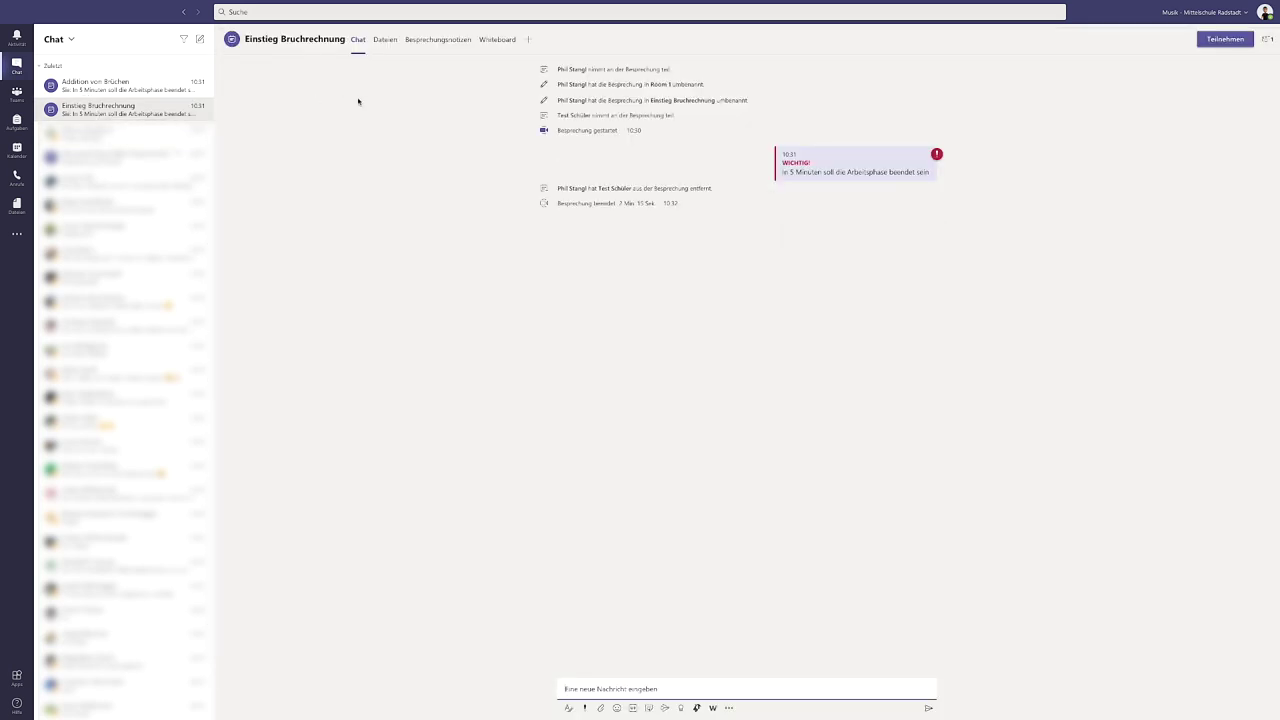
mouse_move(850, 180)
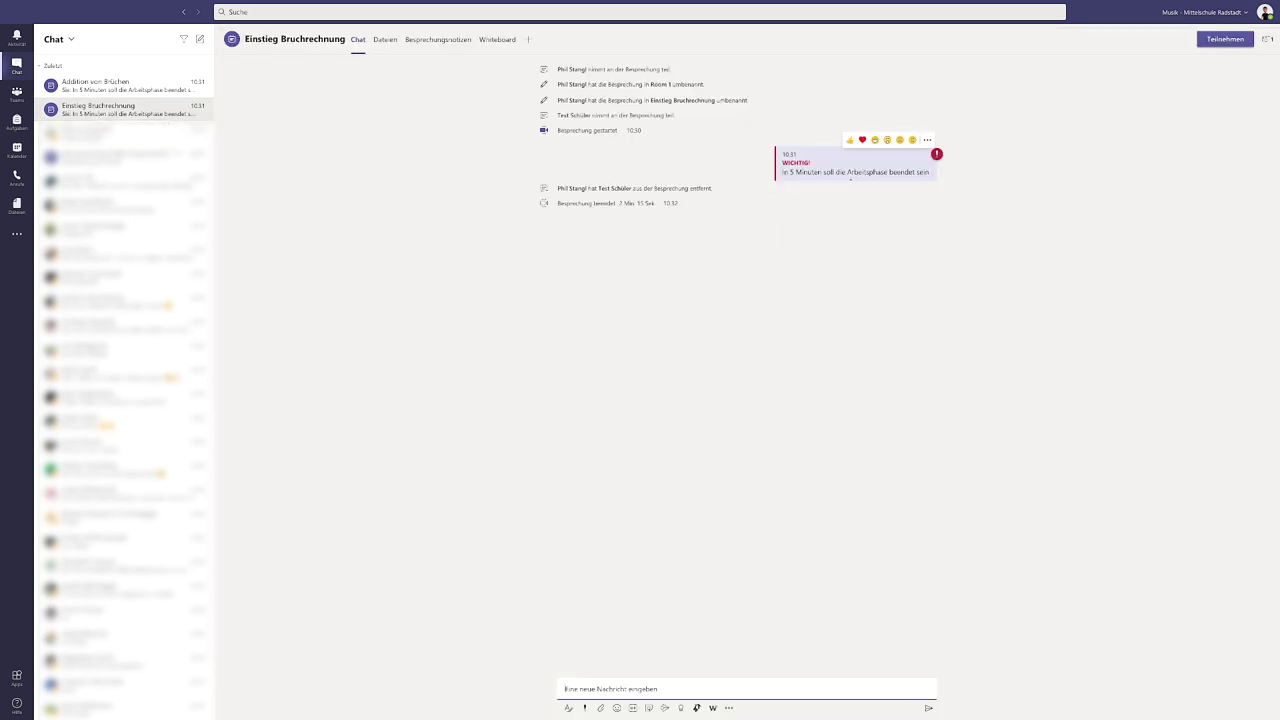
left_click(128, 89)
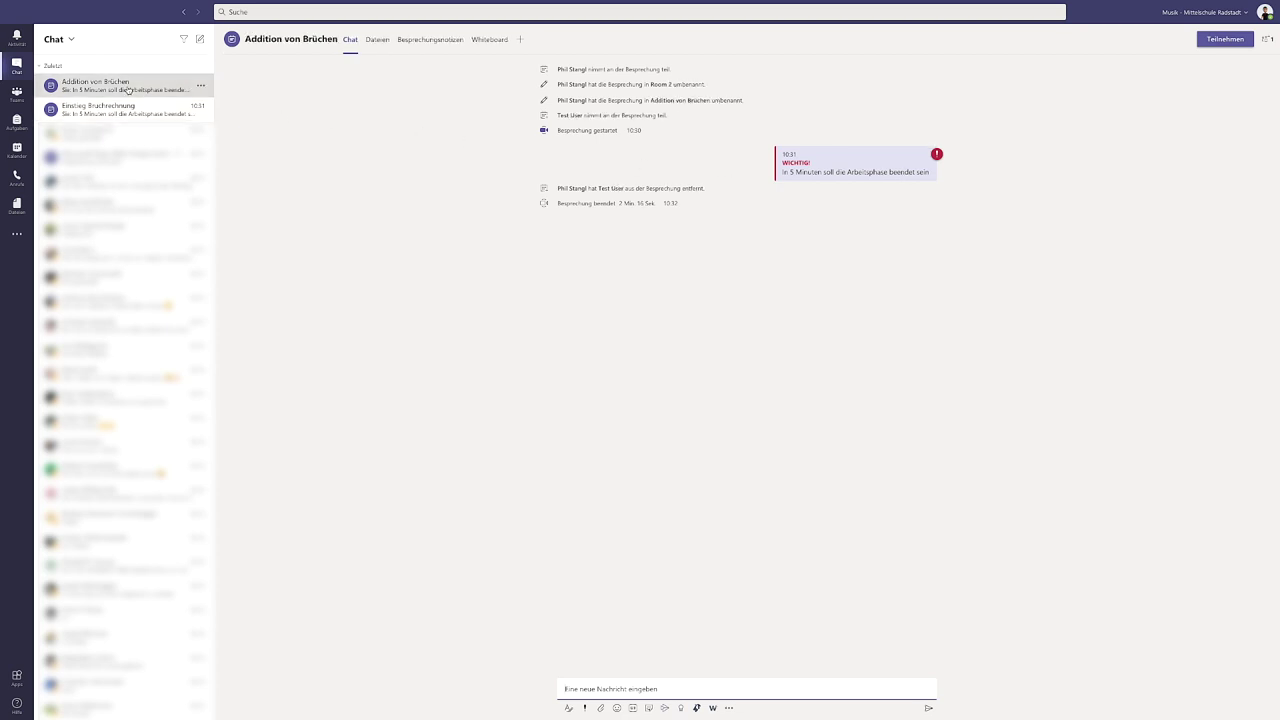